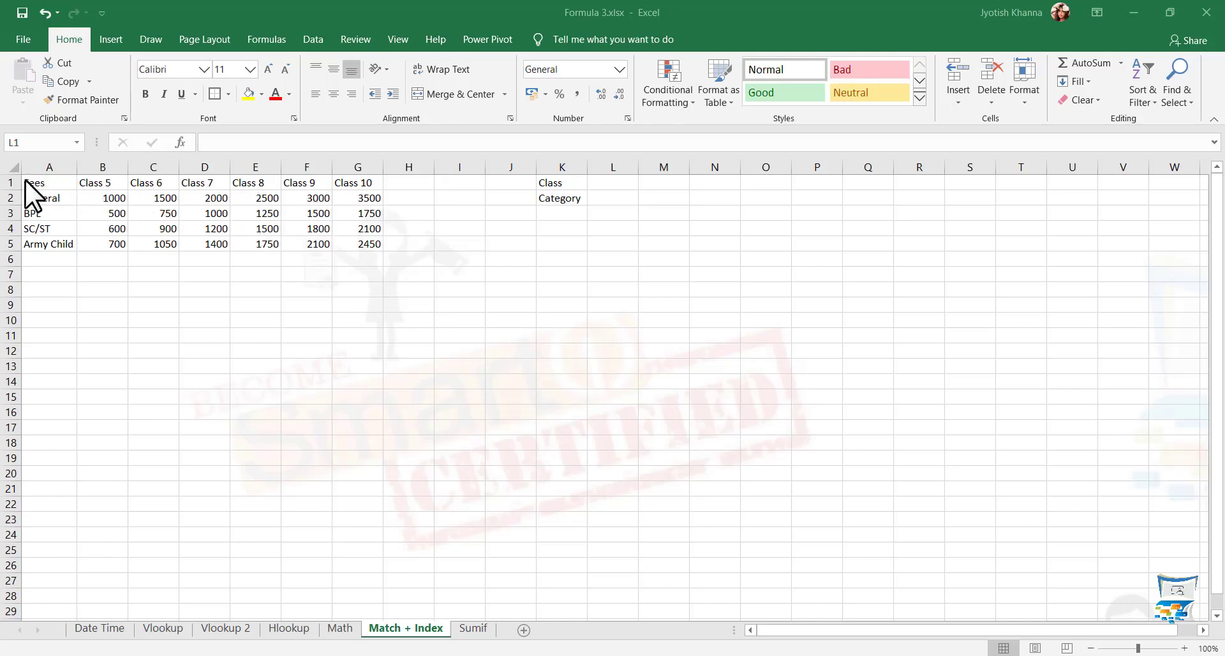
- Examine the fee table's categories in column A, its class headers in row 1 and the fee cells
{"action": "left_click", "coordinate": [97, 200]}
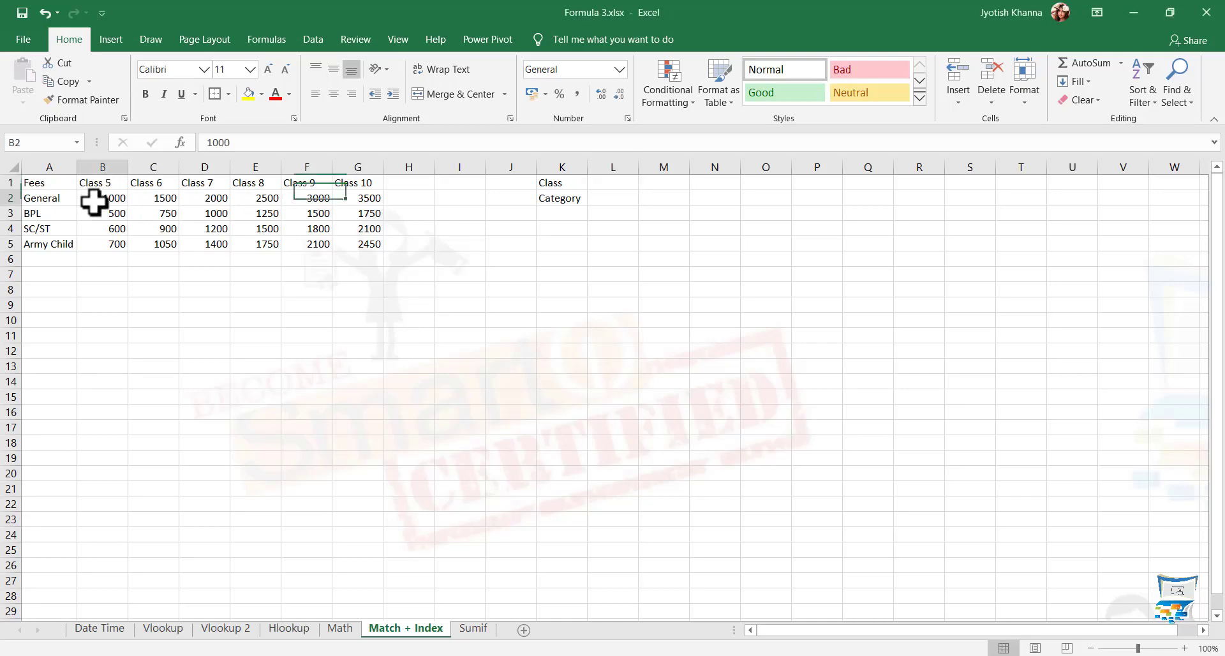
{"action": "left_click", "coordinate": [130, 265]}
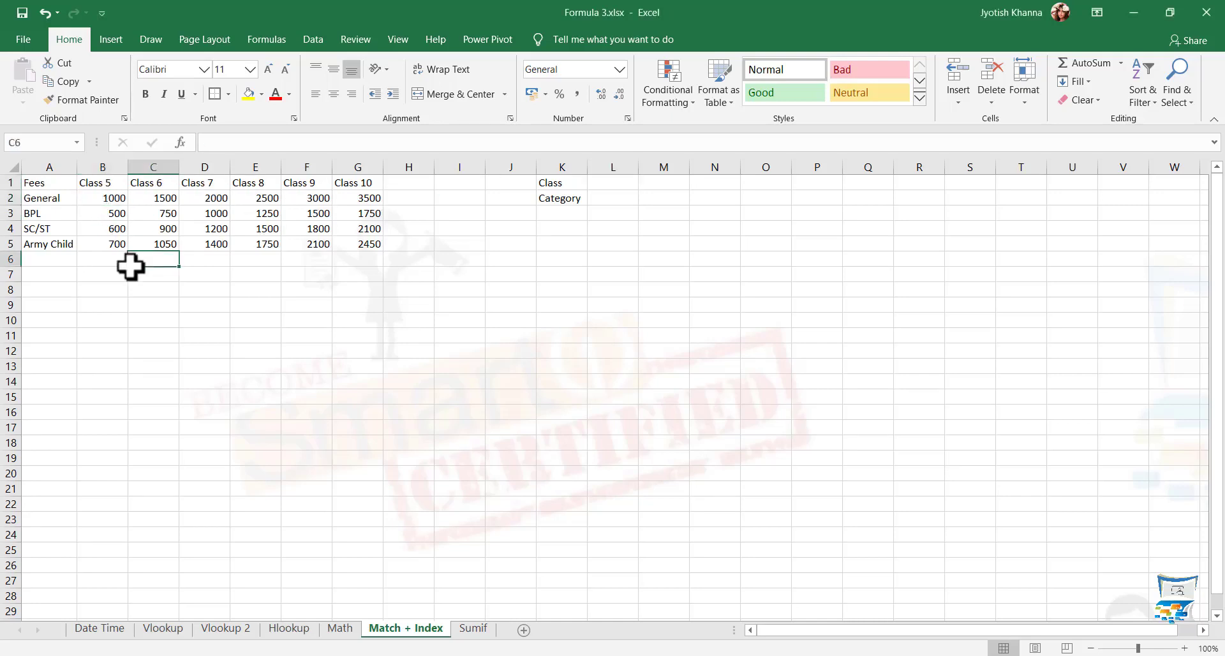
{"action": "left_click_drag", "start_coordinate": [55, 199], "coordinate": [58, 242]}
{"action": "left_click", "coordinate": [47, 198]}
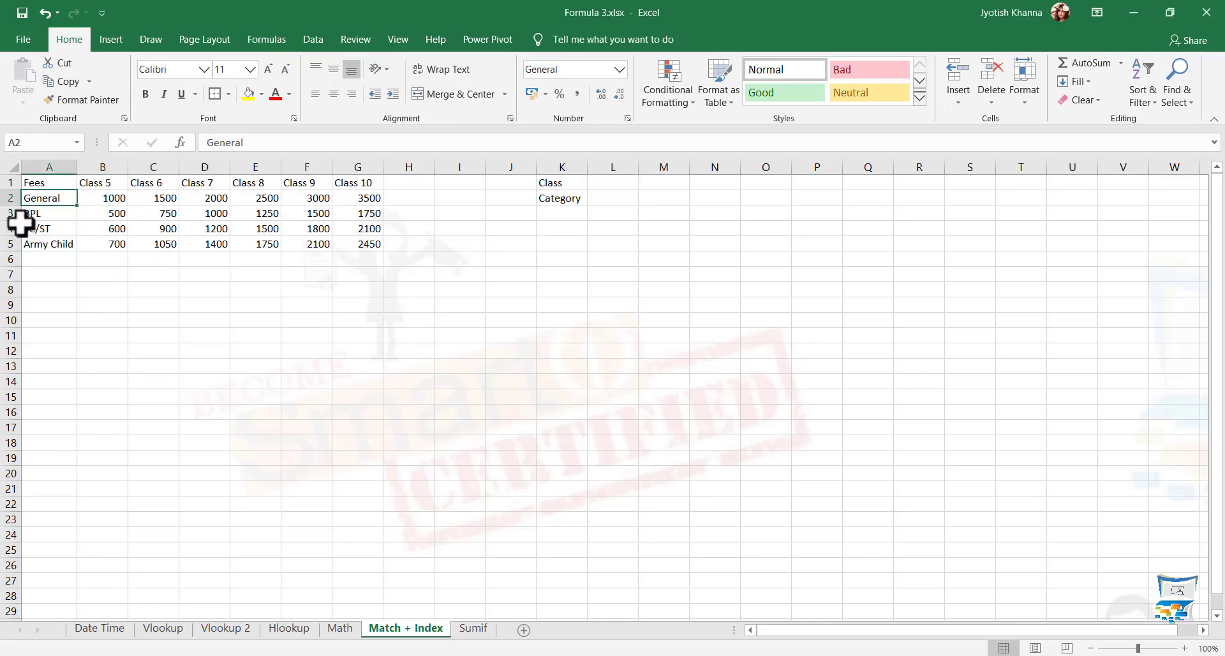
{"action": "left_click", "coordinate": [44, 230]}
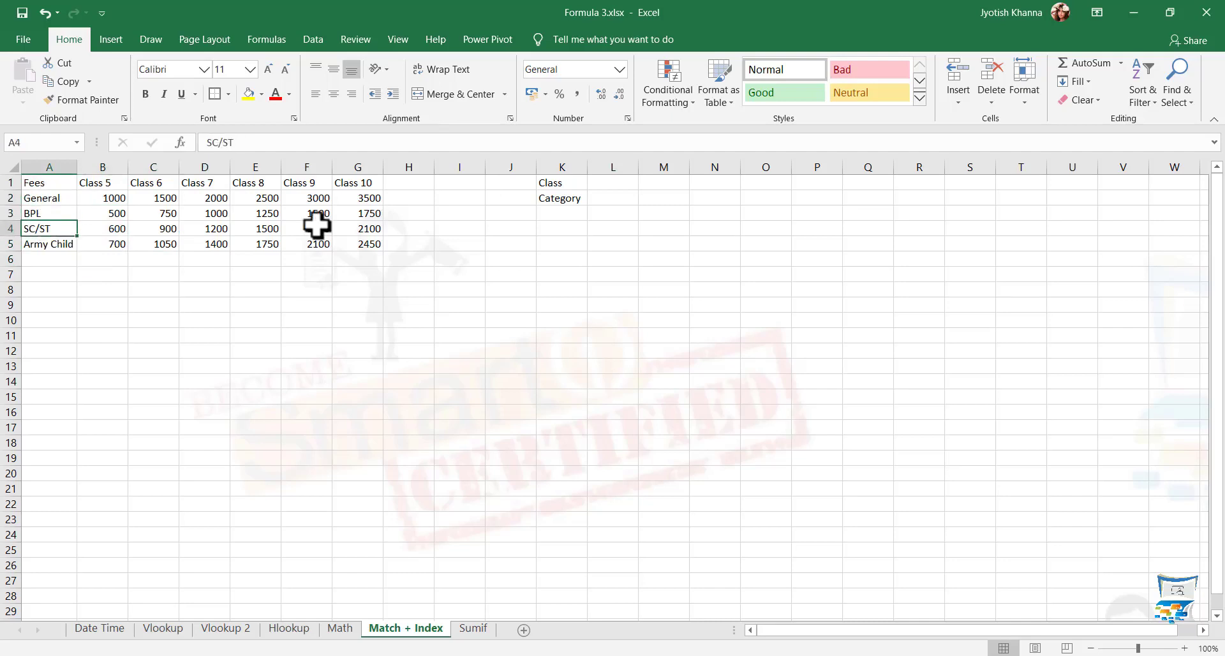
{"action": "left_click", "coordinate": [318, 231]}
{"action": "left_click", "coordinate": [37, 183]}
{"action": "left_click_drag", "start_coordinate": [37, 183], "coordinate": [352, 183]}
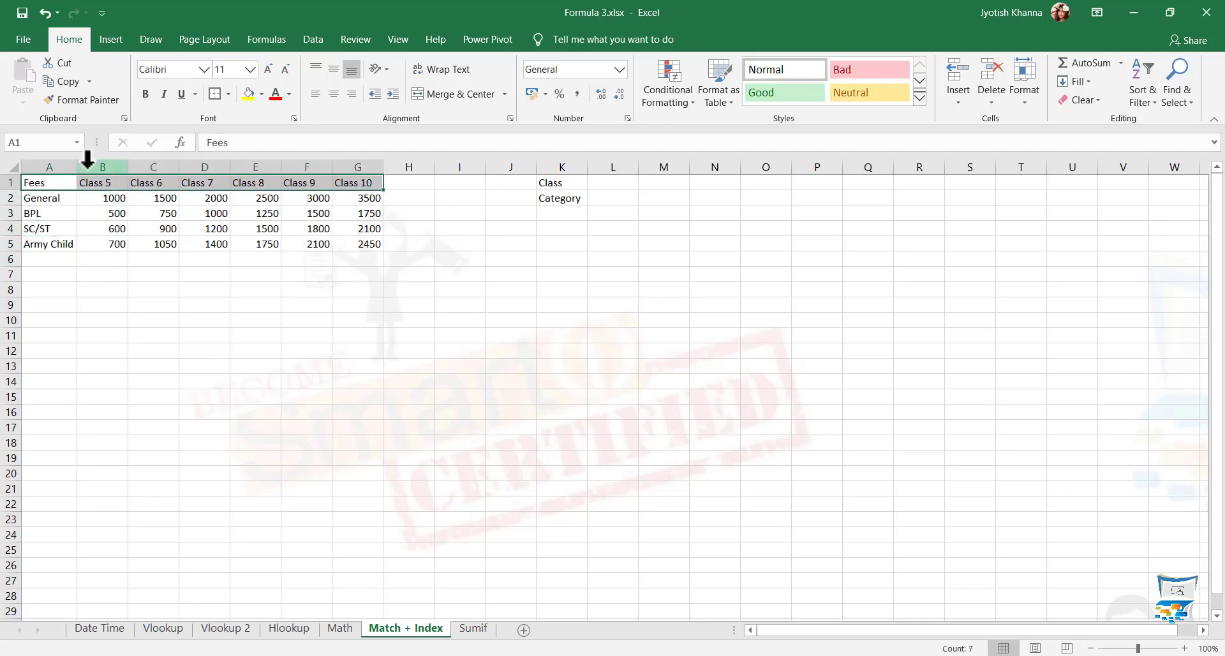
{"action": "left_click", "coordinate": [368, 183]}
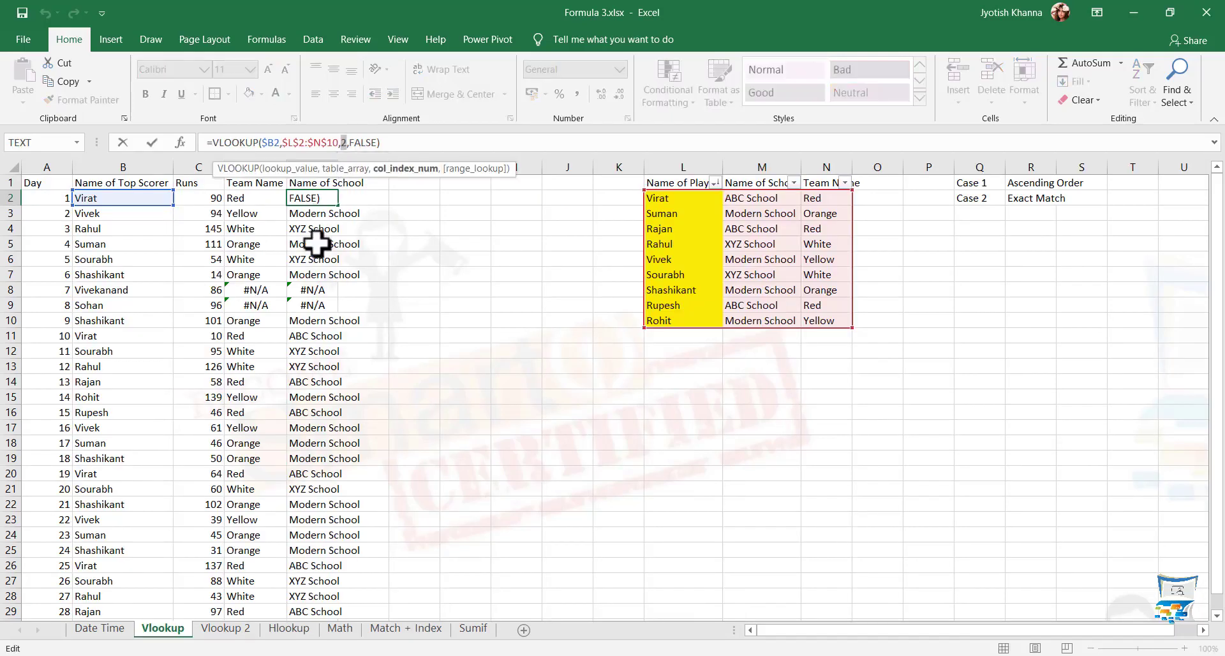
{"action": "key", "text": "Escape"}
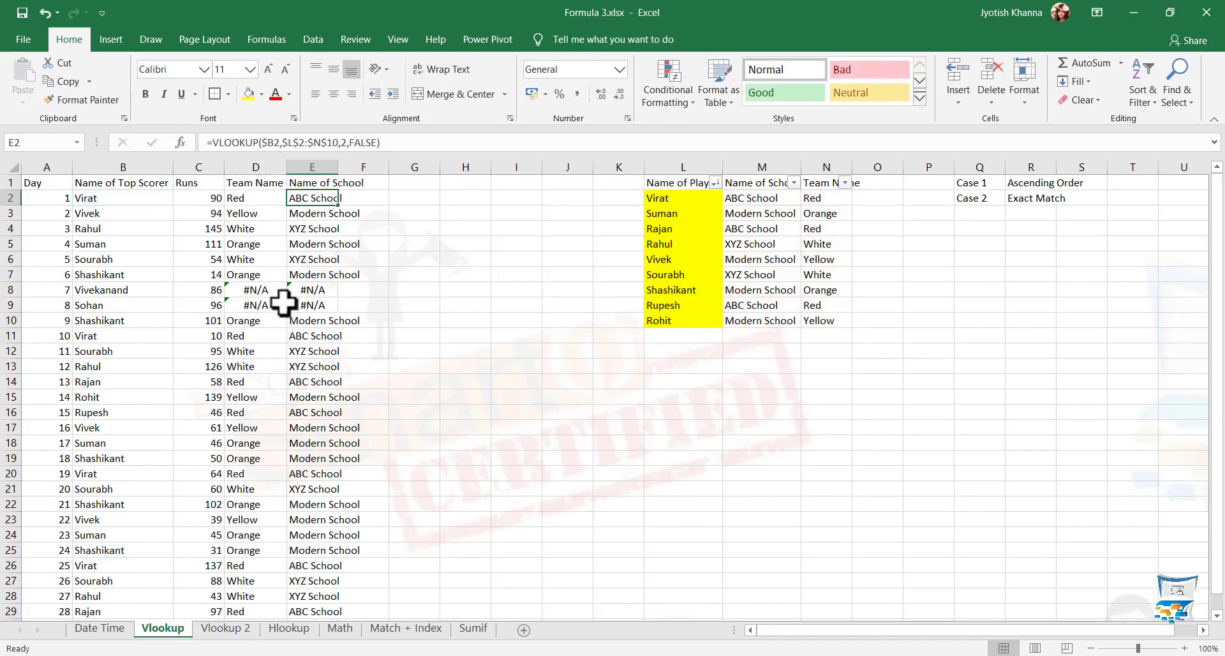
{"action": "left_click", "coordinate": [342, 148]}
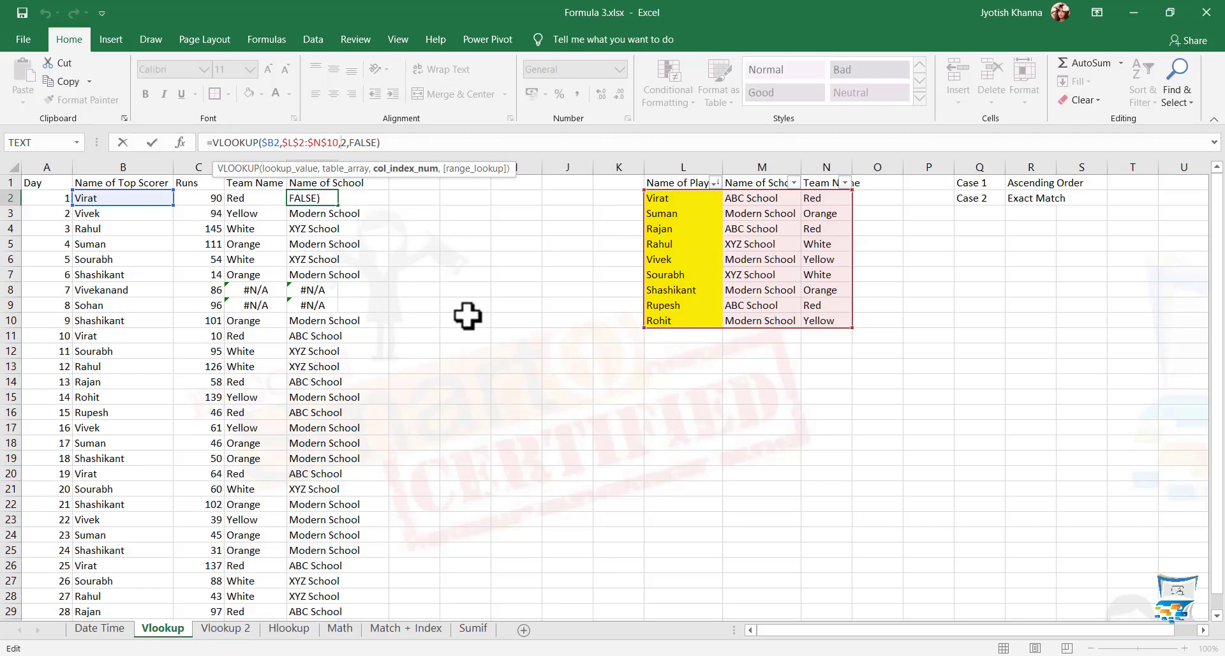
{"action": "left_click", "coordinate": [708, 427]}
{"action": "left_click", "coordinate": [486, 215]}
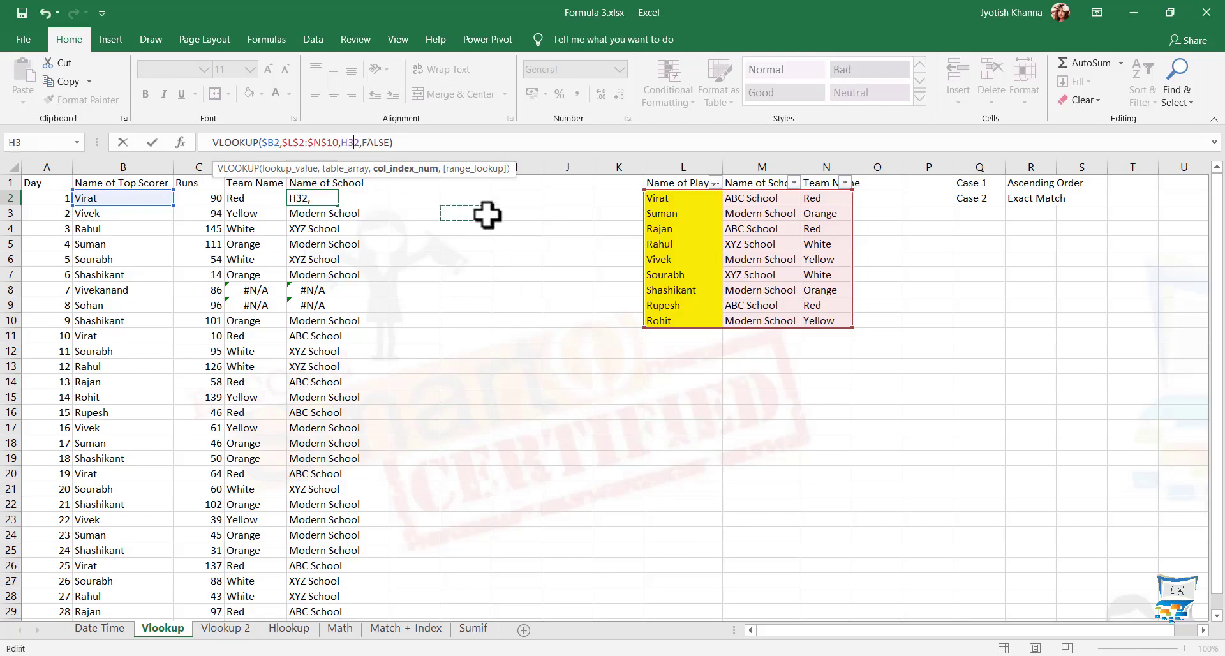
{"action": "key", "text": "Escape"}
- In H2 of the Vlookup sheet, enter =MATCH(E1,L1:N1) to find the Name of School column's position in the lookup headers
{"action": "left_click", "coordinate": [483, 200]}
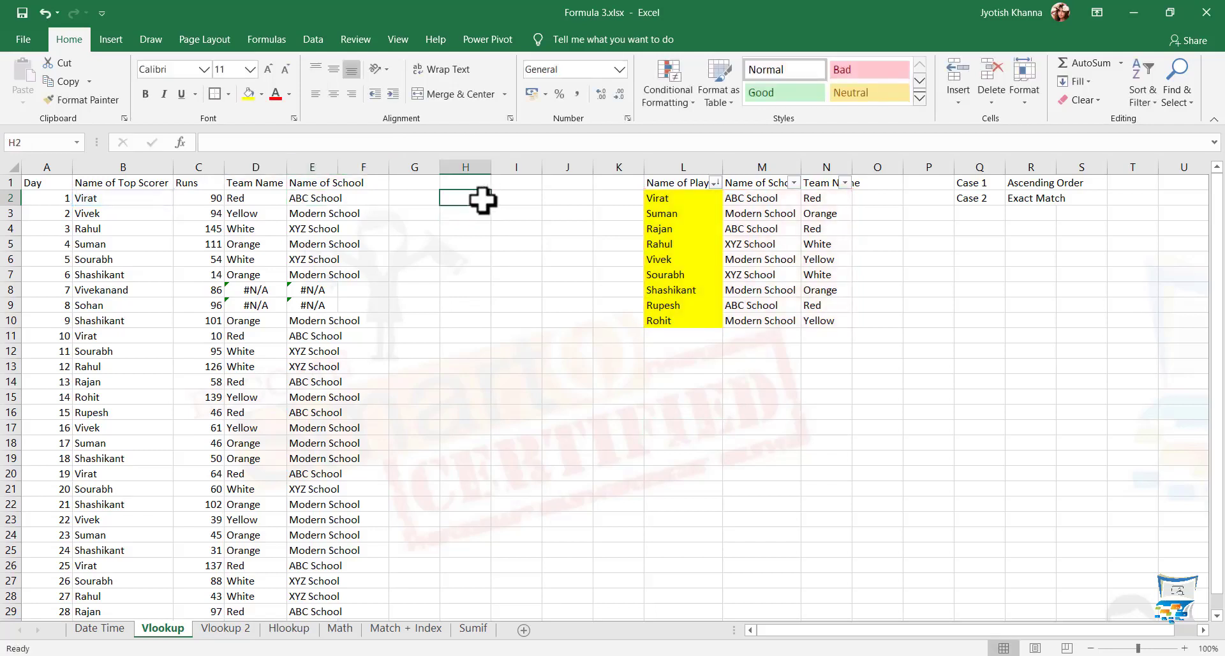
{"action": "type", "text": "=match"}
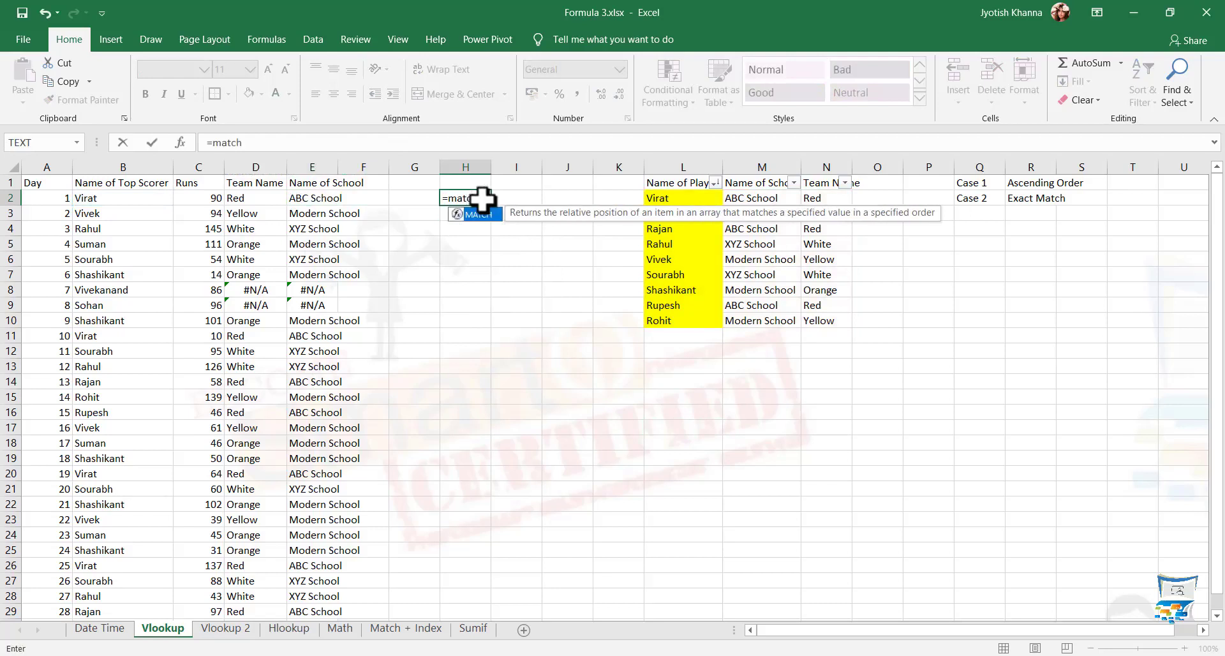
{"action": "type", "text": "("}
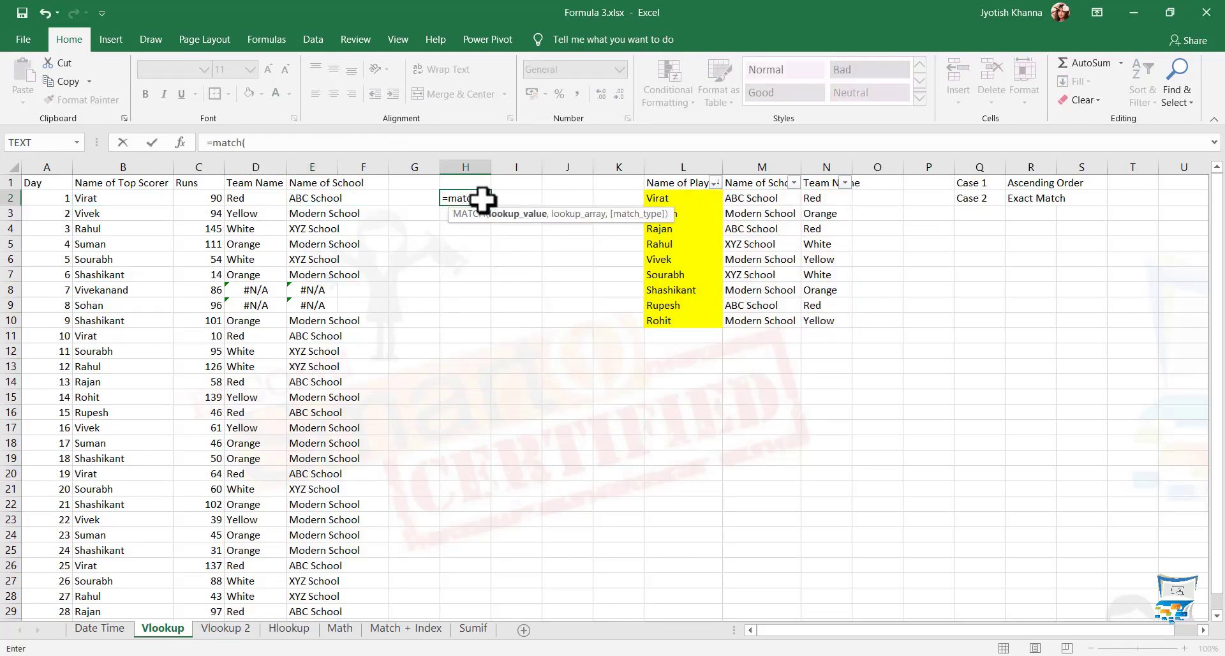
{"action": "left_click", "coordinate": [313, 184]}
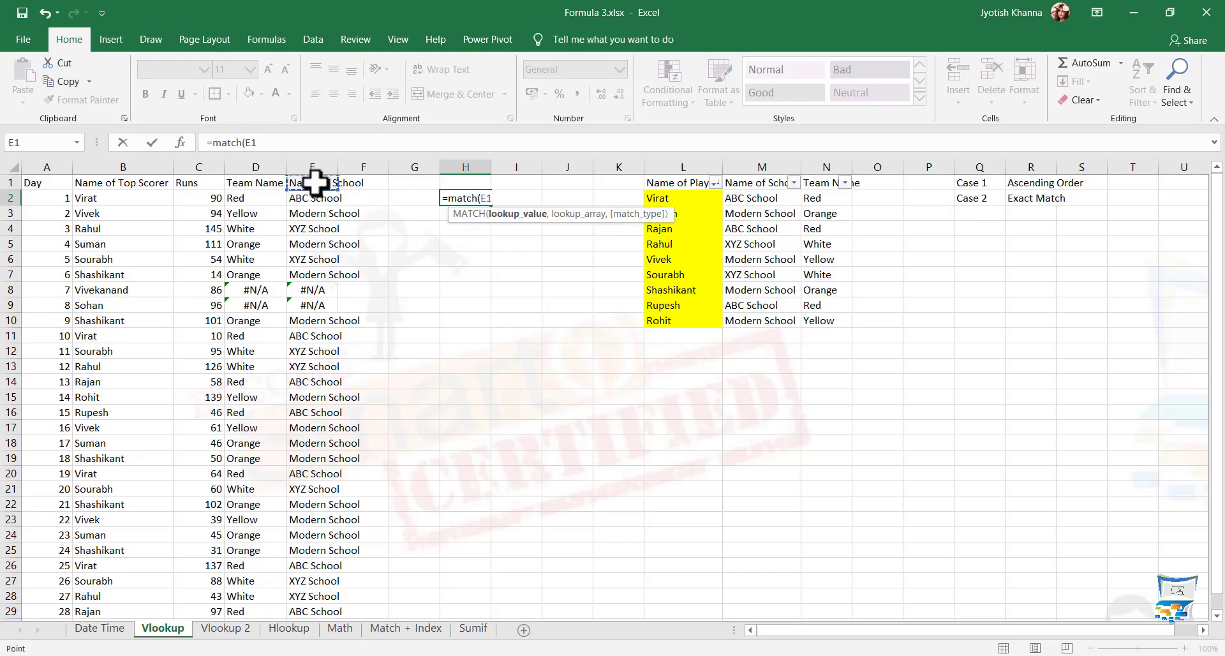
{"action": "type", "text": ","}
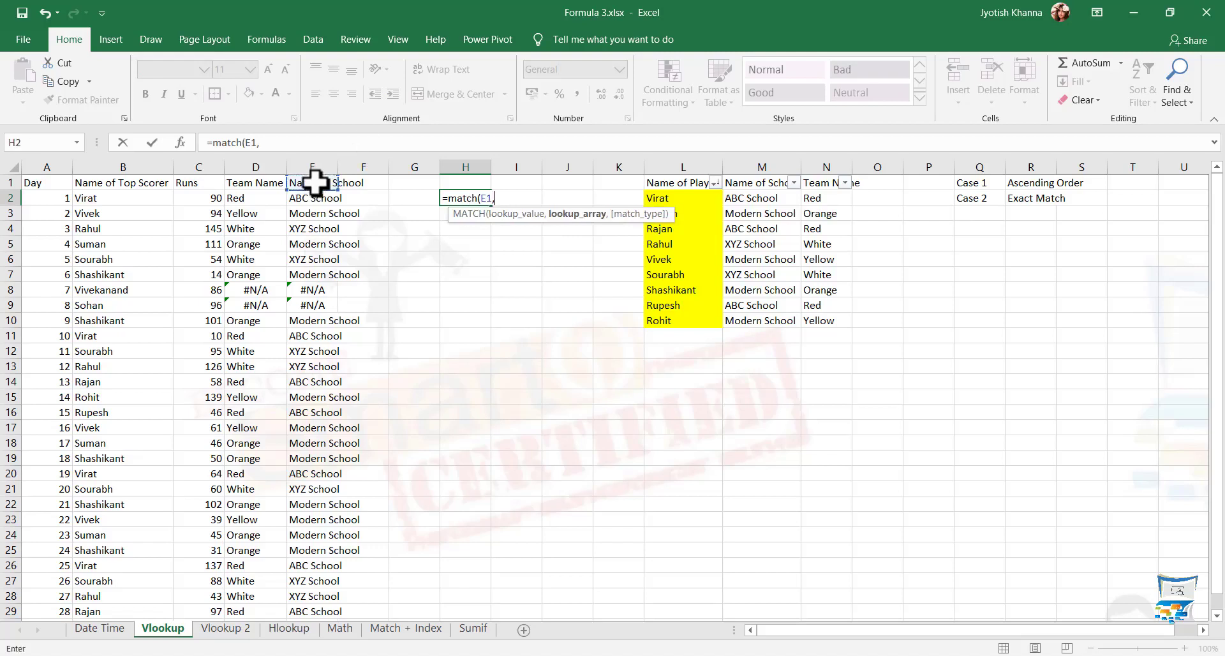
{"action": "left_click", "coordinate": [684, 184]}
{"action": "key", "text": "ctrl+shift+Right"}
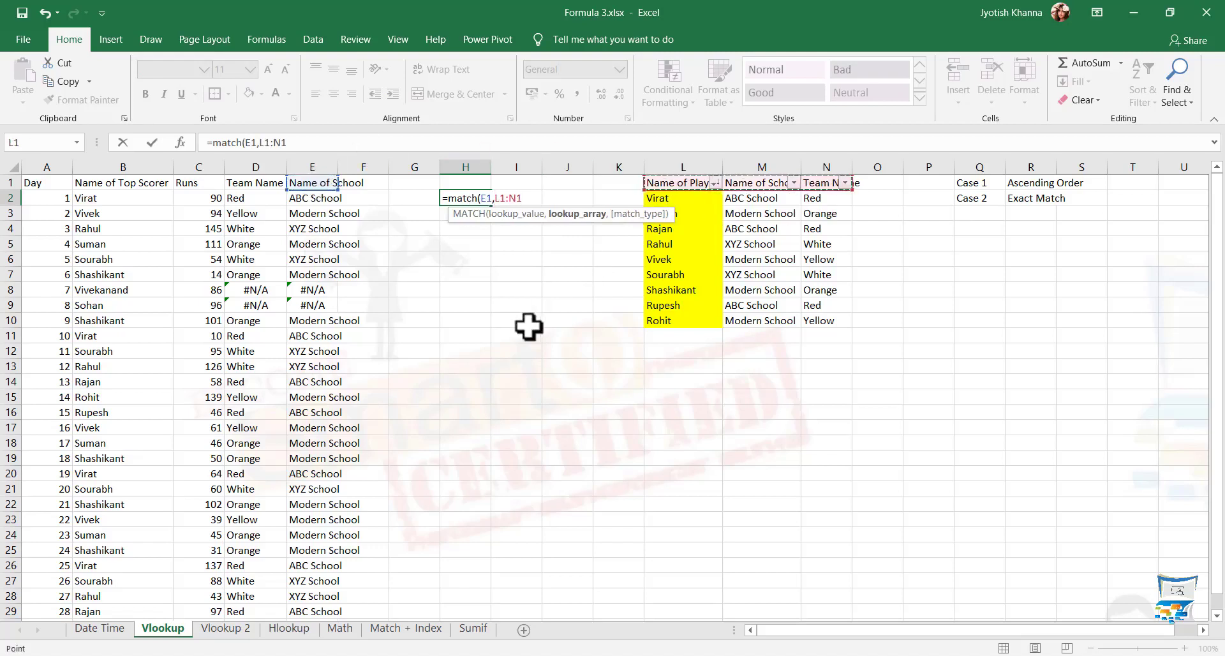
{"action": "key", "text": "Return"}
{"action": "key", "text": "Up"}
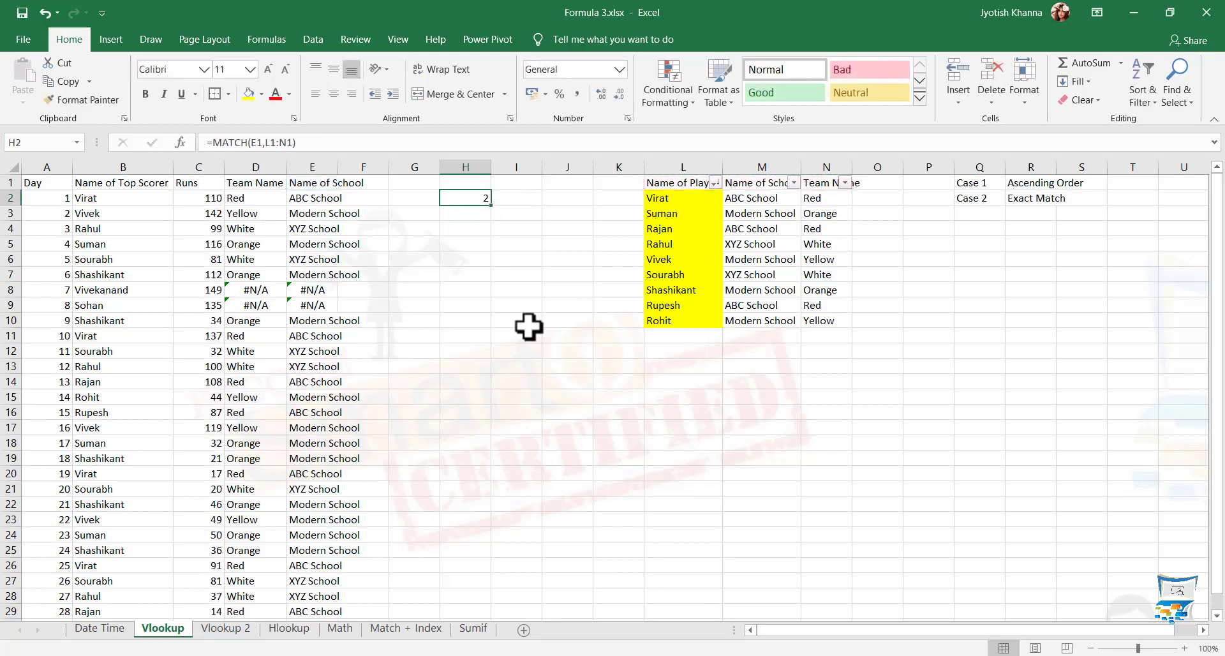
- Replace the column index number in E2's VLOOKUP formula with a reference to the MATCH cell H2
{"action": "left_click", "coordinate": [315, 198]}
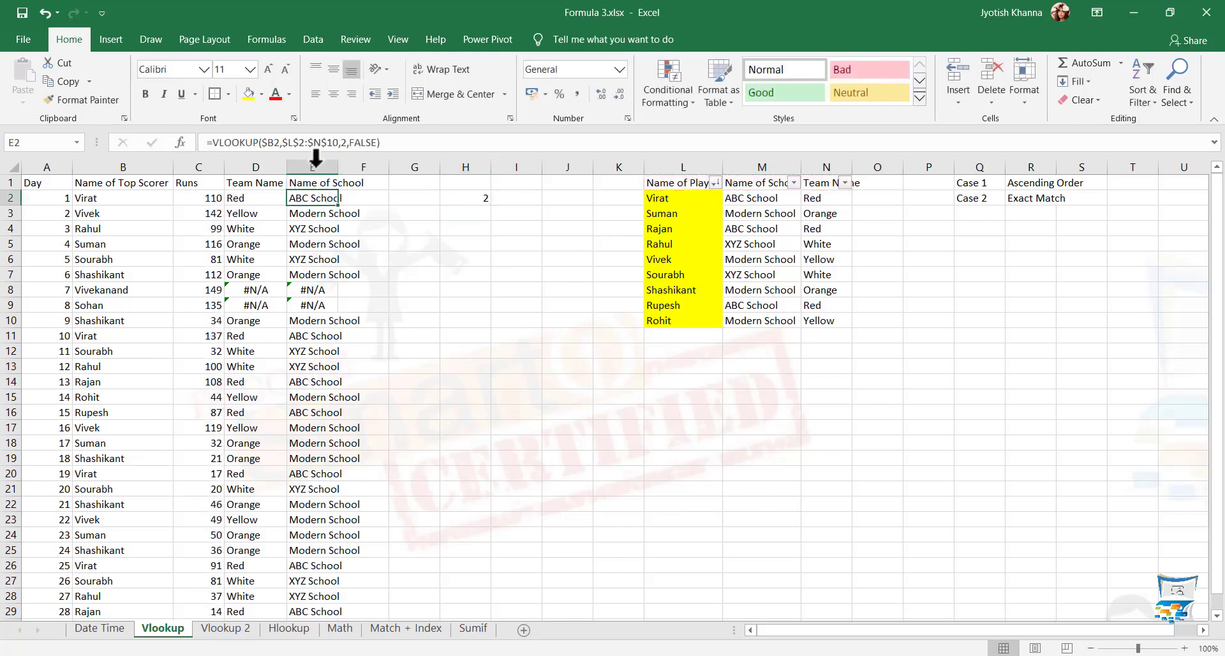
{"action": "left_click", "coordinate": [352, 141]}
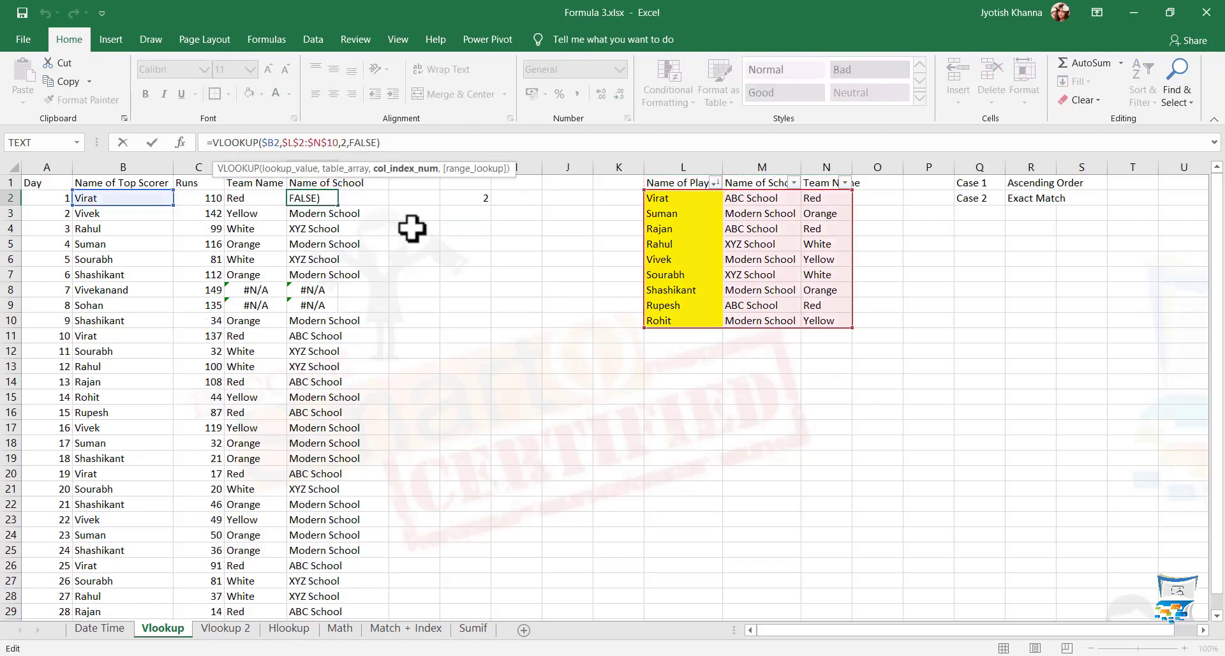
{"action": "key", "text": "BackSpace"}
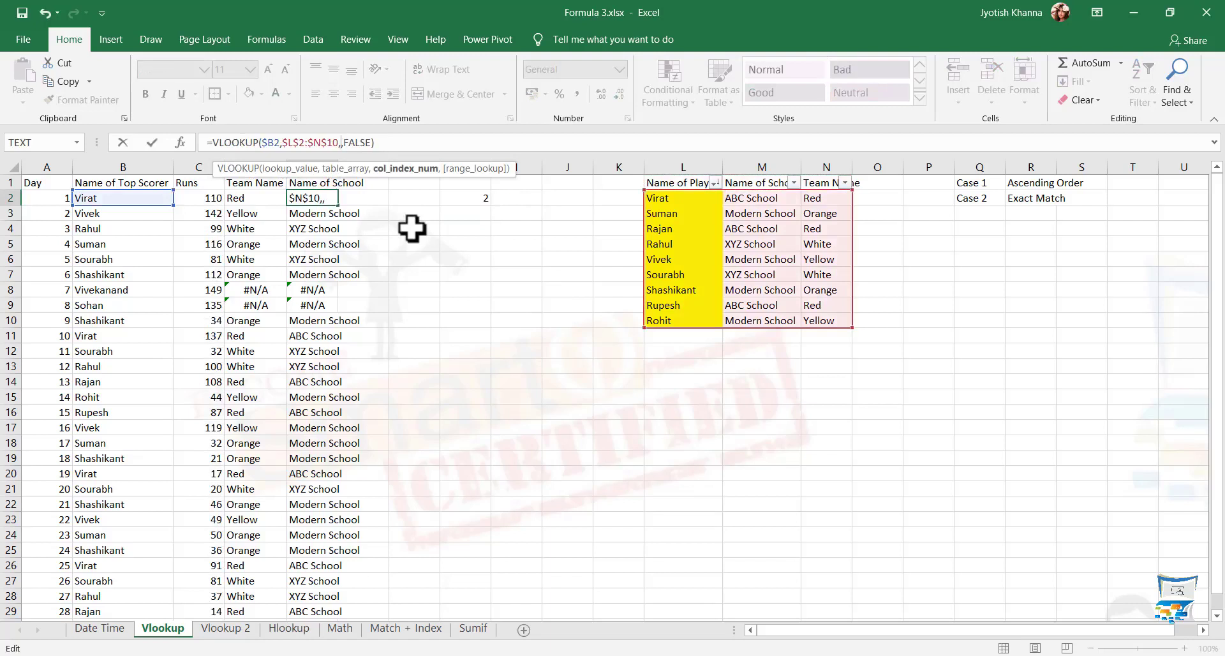
{"action": "left_click", "coordinate": [471, 198]}
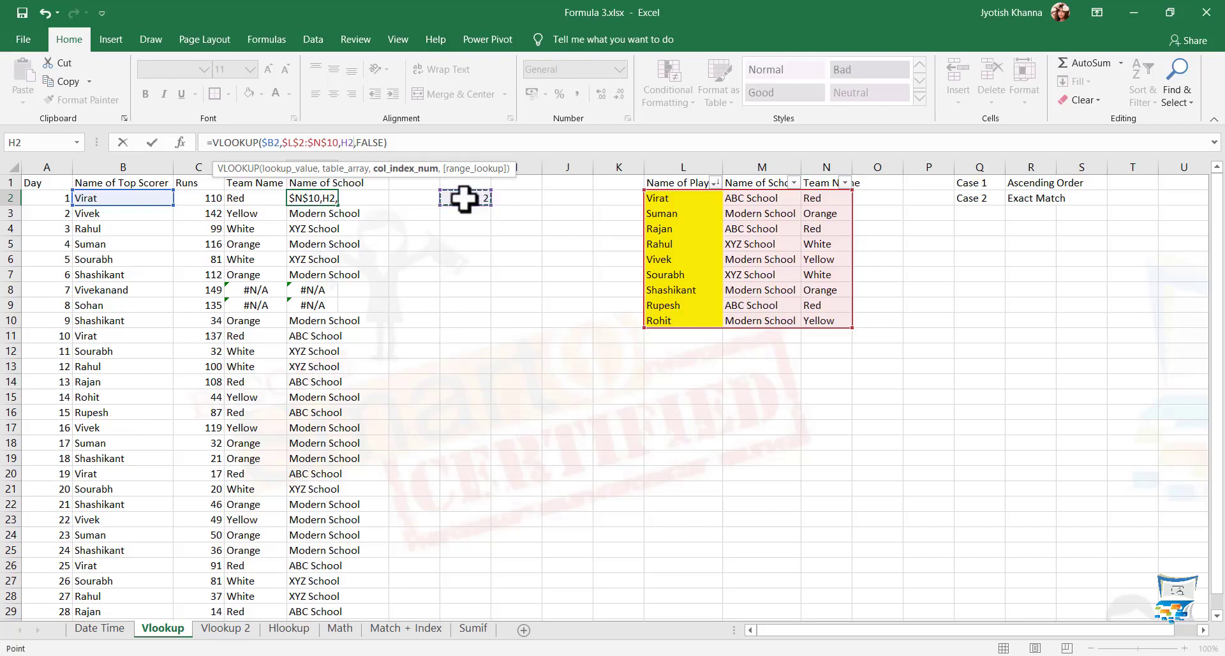
{"action": "key", "text": "Return"}
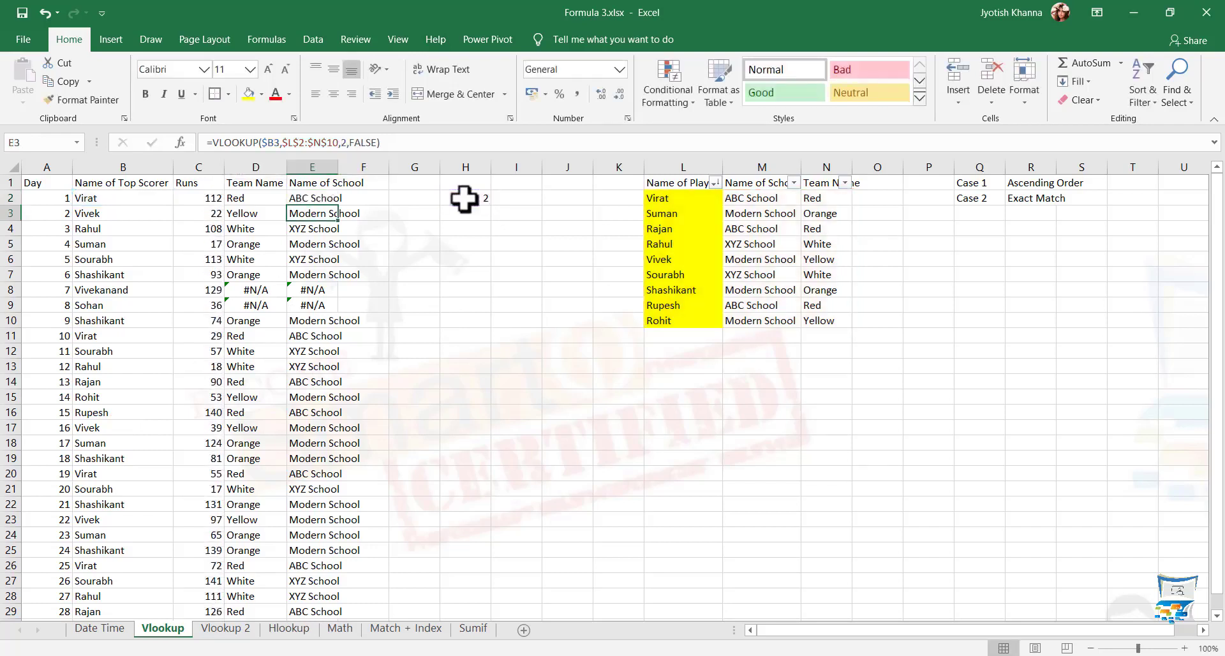
{"action": "key", "text": "Up"}
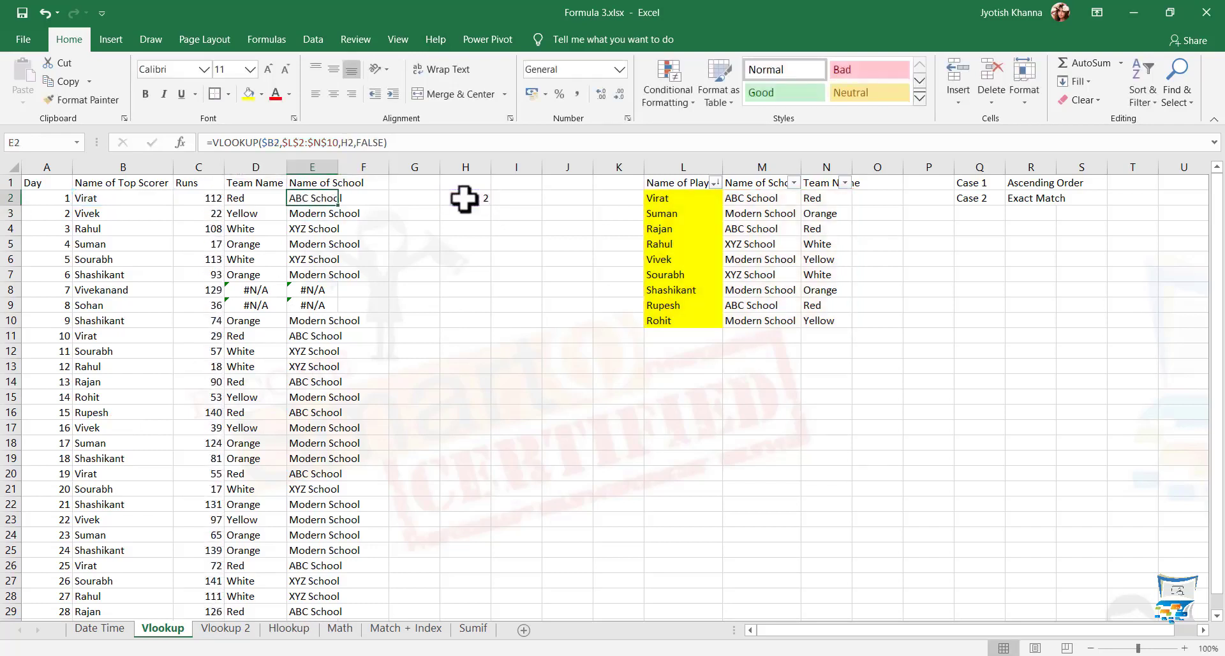
{"action": "left_click", "coordinate": [464, 199]}
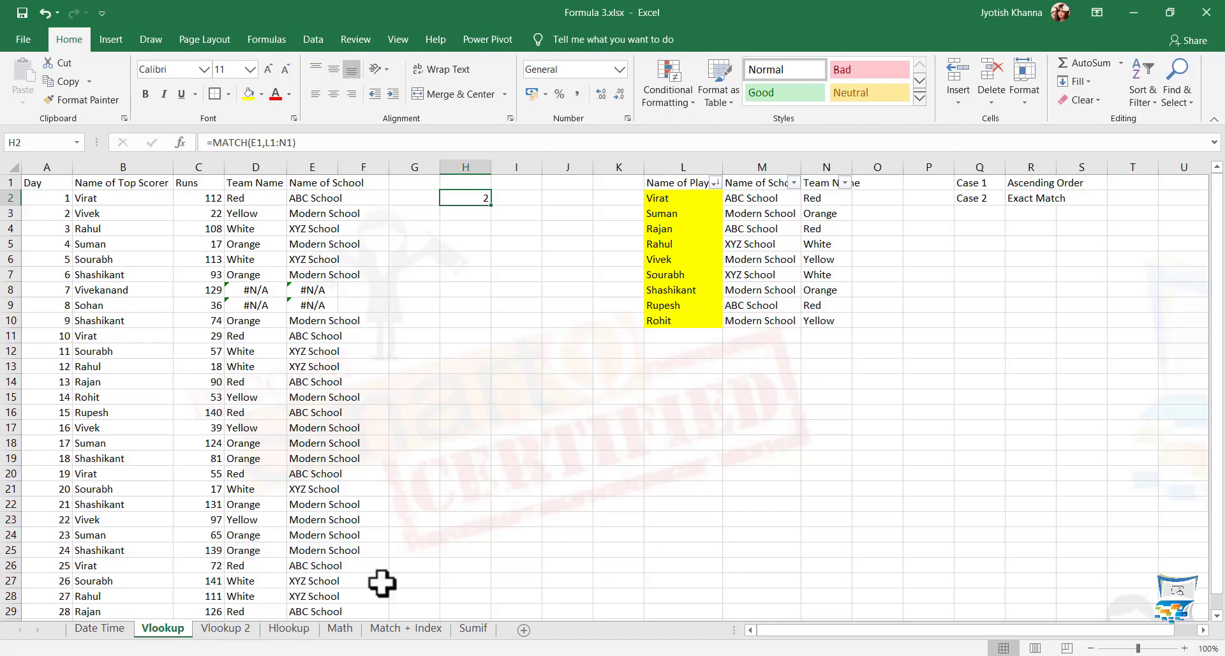
- On the Match + Index sheet, enter Class 10 in L1 beside the Class label
{"action": "left_click", "coordinate": [401, 629]}
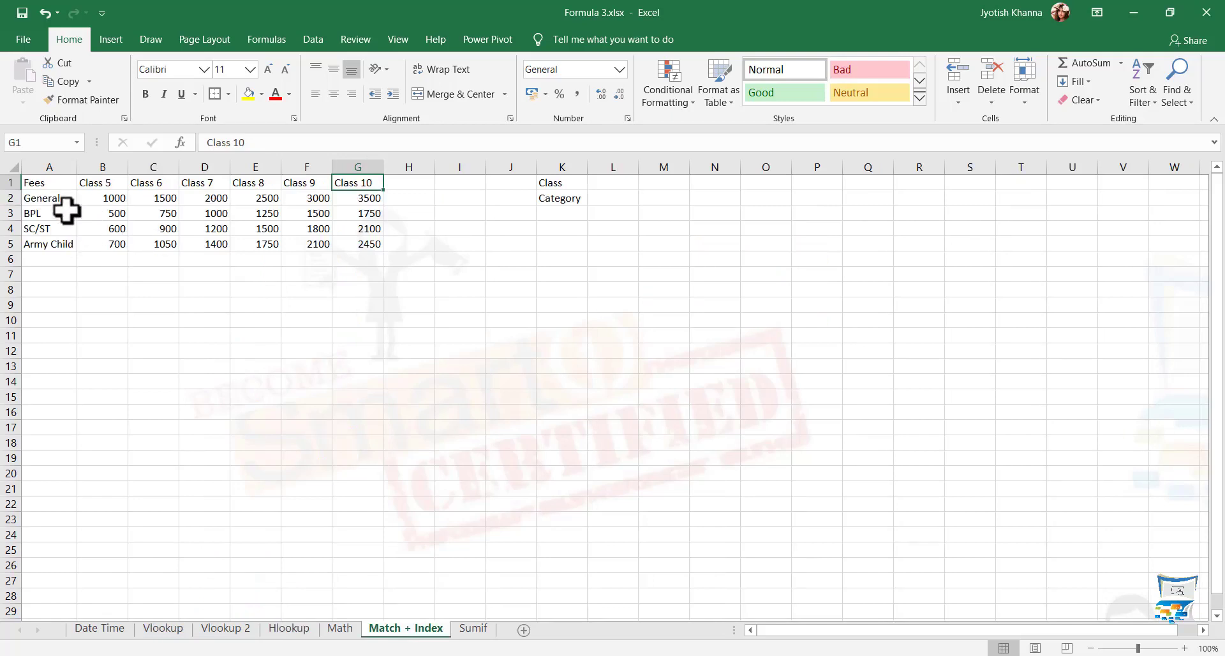
{"action": "left_click_drag", "start_coordinate": [40, 200], "coordinate": [39, 232]}
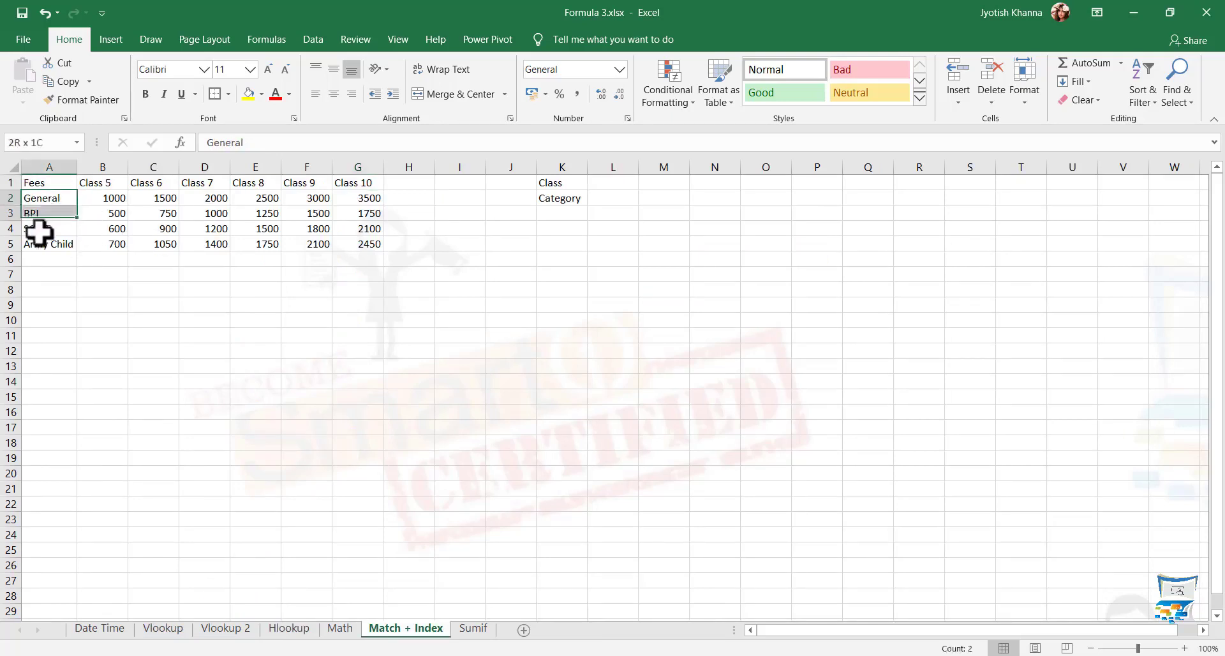
{"action": "left_click", "coordinate": [255, 274]}
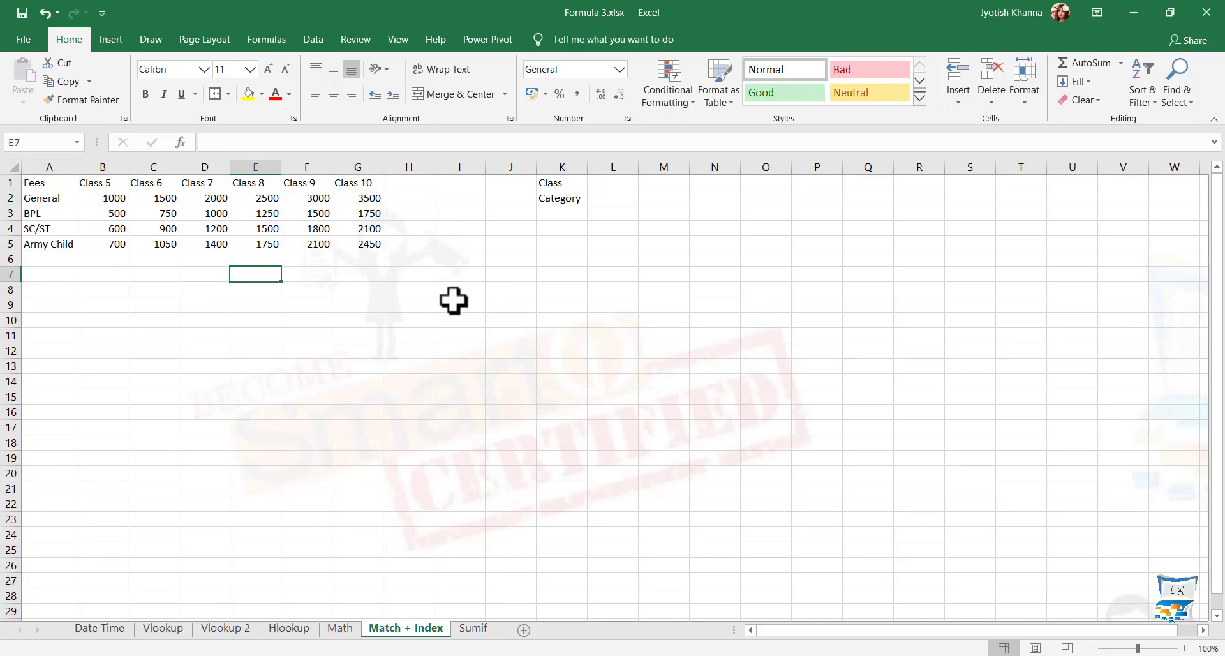
{"action": "left_click", "coordinate": [355, 185]}
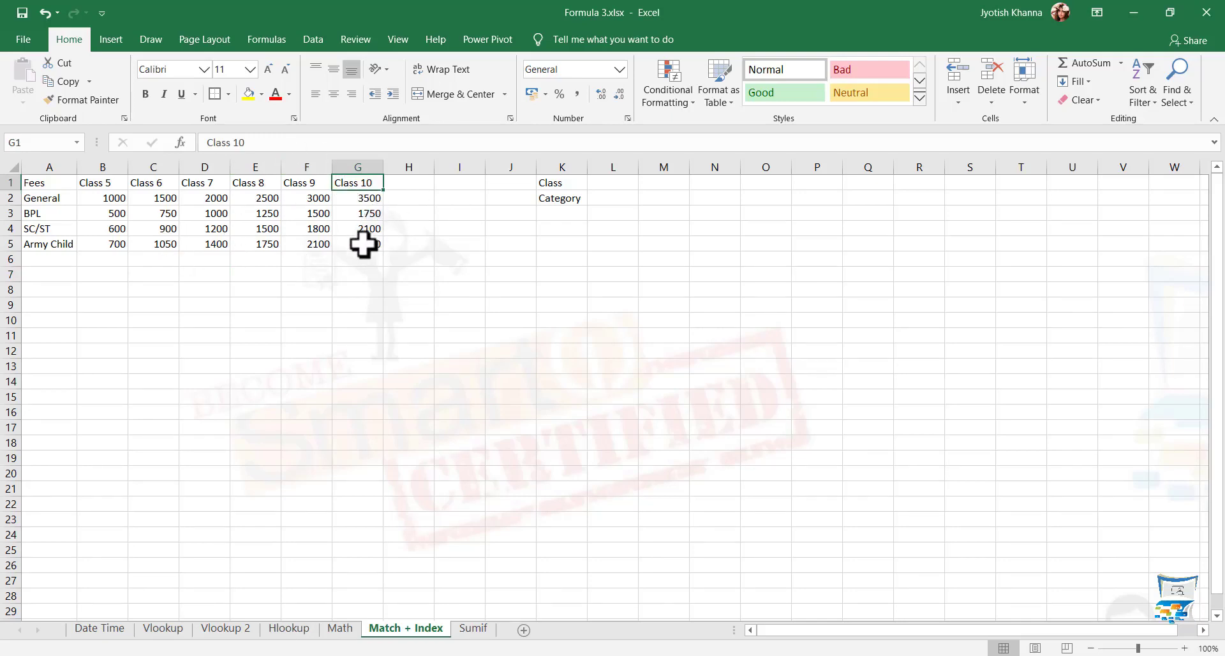
{"action": "left_click", "coordinate": [602, 183]}
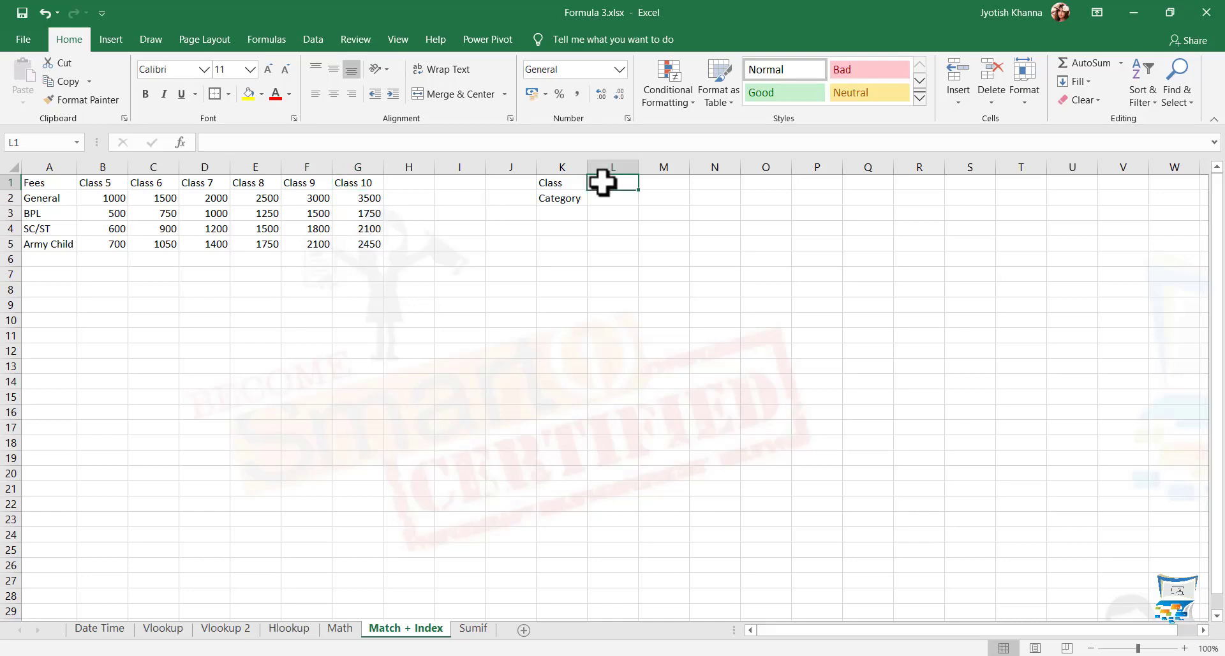
{"action": "type", "text": "=ma"}
{"action": "key", "text": "Escape"}
{"action": "left_click", "coordinate": [658, 182]}
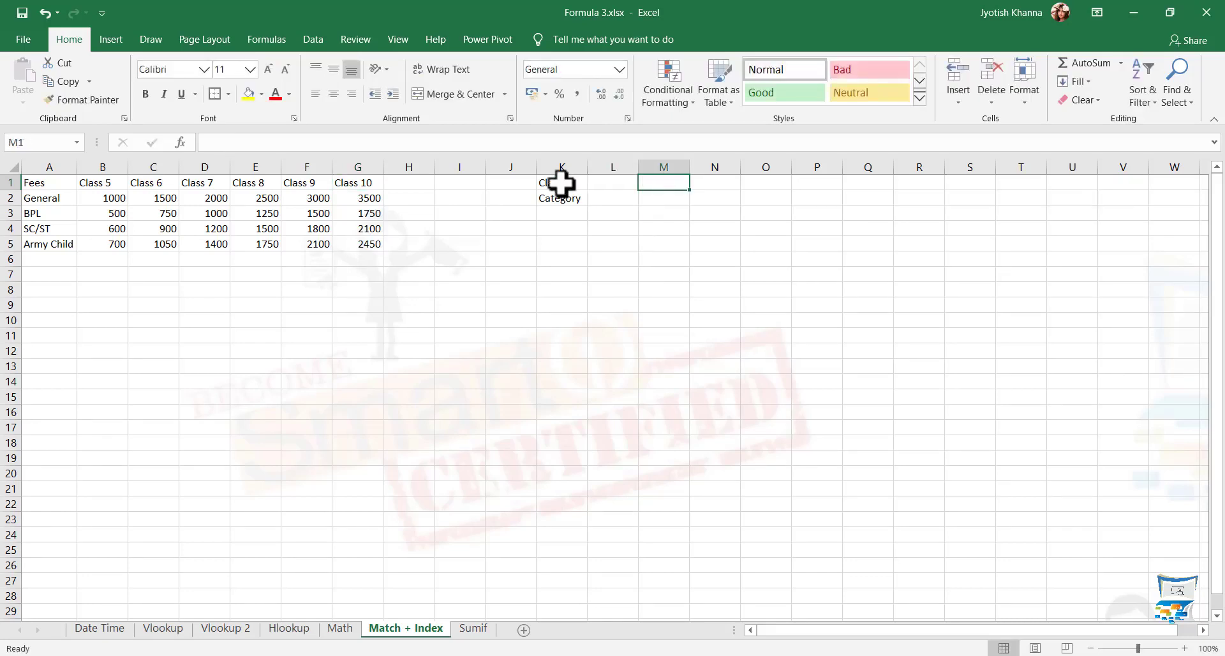
{"action": "key", "text": "Left"}
{"action": "type", "text": "Class 10"}
{"action": "key", "text": "Tab"}
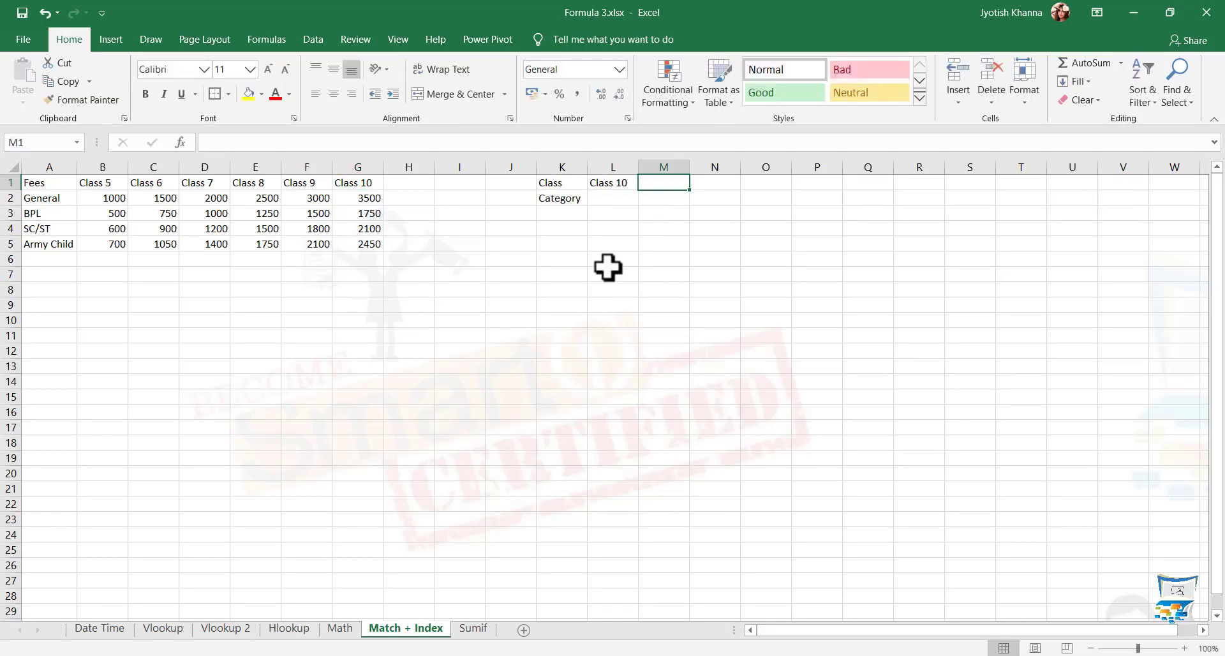
- Enter =MATCH(L1,A1:G1,0) in M1 to find the exact position of the chosen class in the fee table's header row
{"action": "type", "text": "=match("}
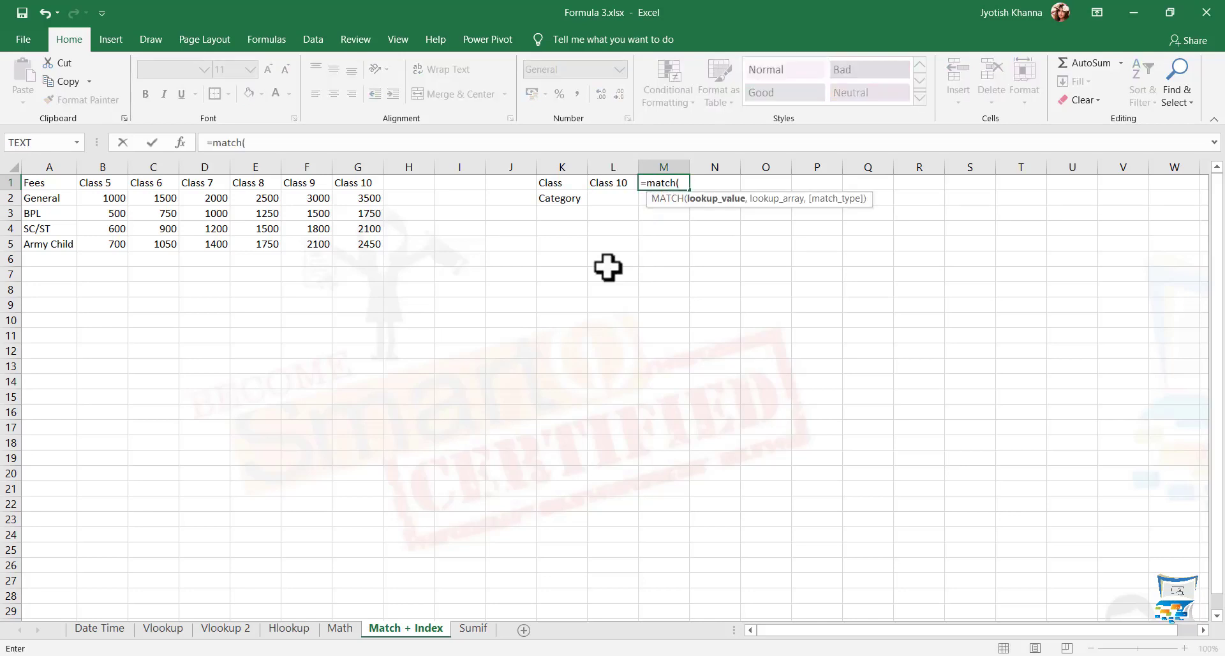
{"action": "left_click", "coordinate": [606, 183]}
{"action": "type", "text": ","}
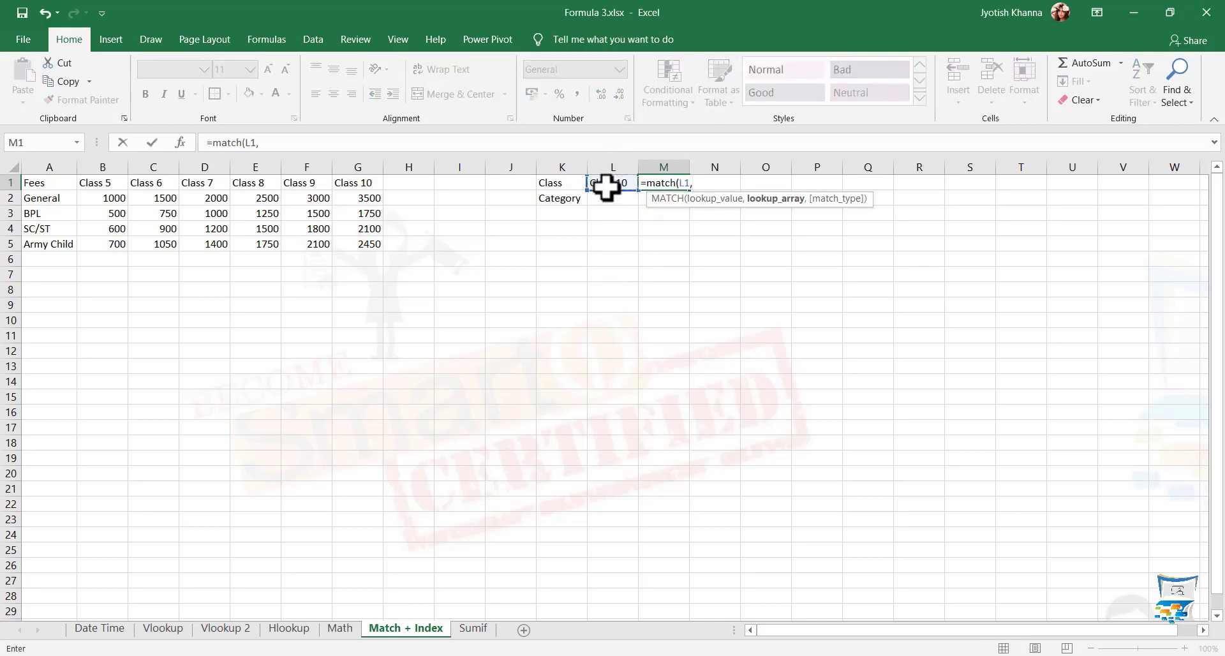
{"action": "left_click_drag", "start_coordinate": [47, 182], "coordinate": [365, 170]}
{"action": "type", "text": ","}
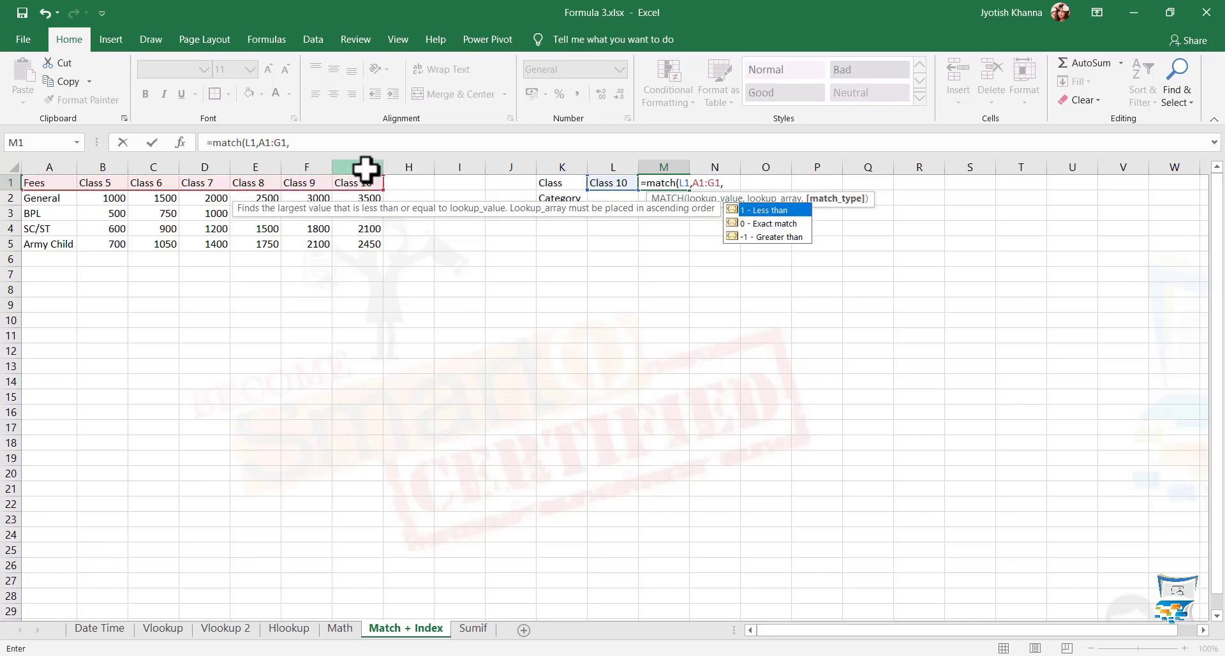
{"action": "type", "text": "0"}
{"action": "key", "text": "Return"}
{"action": "key", "text": "Left"}
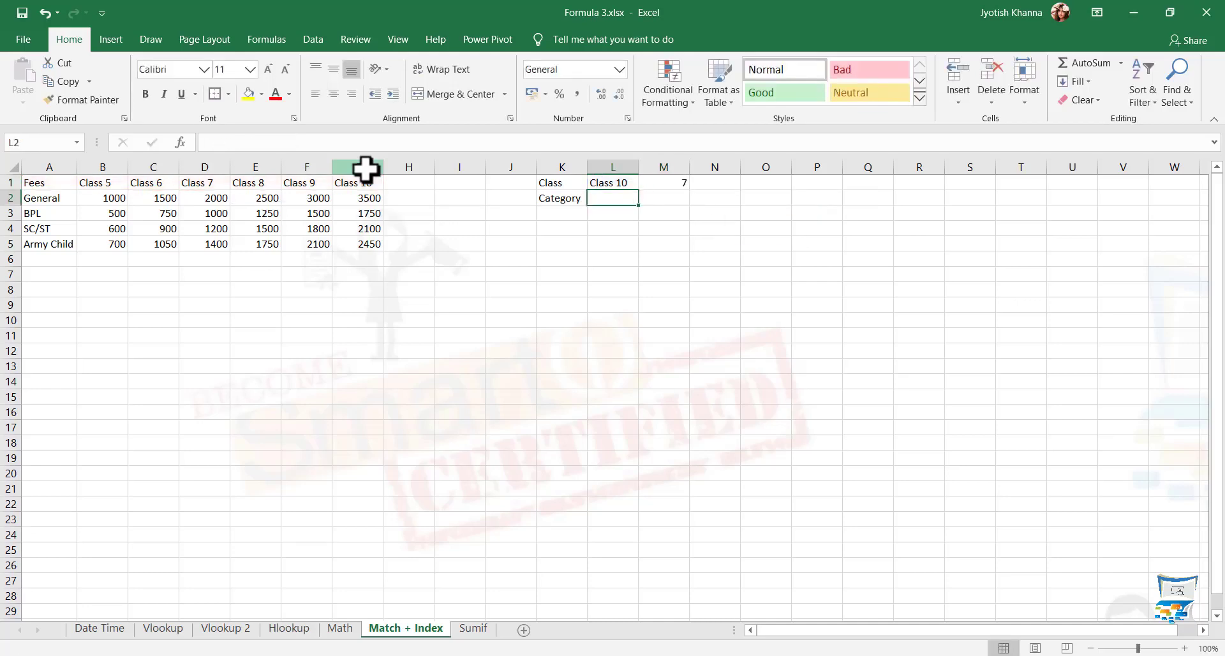
{"action": "key", "text": "Up"}
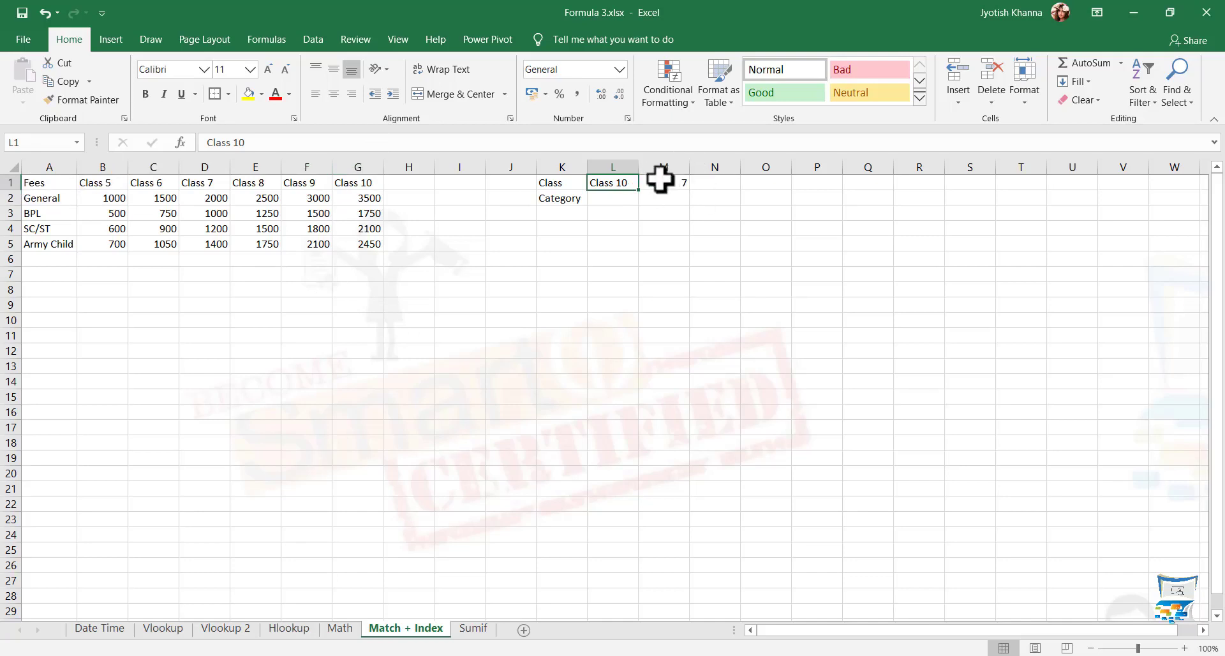
{"action": "left_click", "coordinate": [608, 200]}
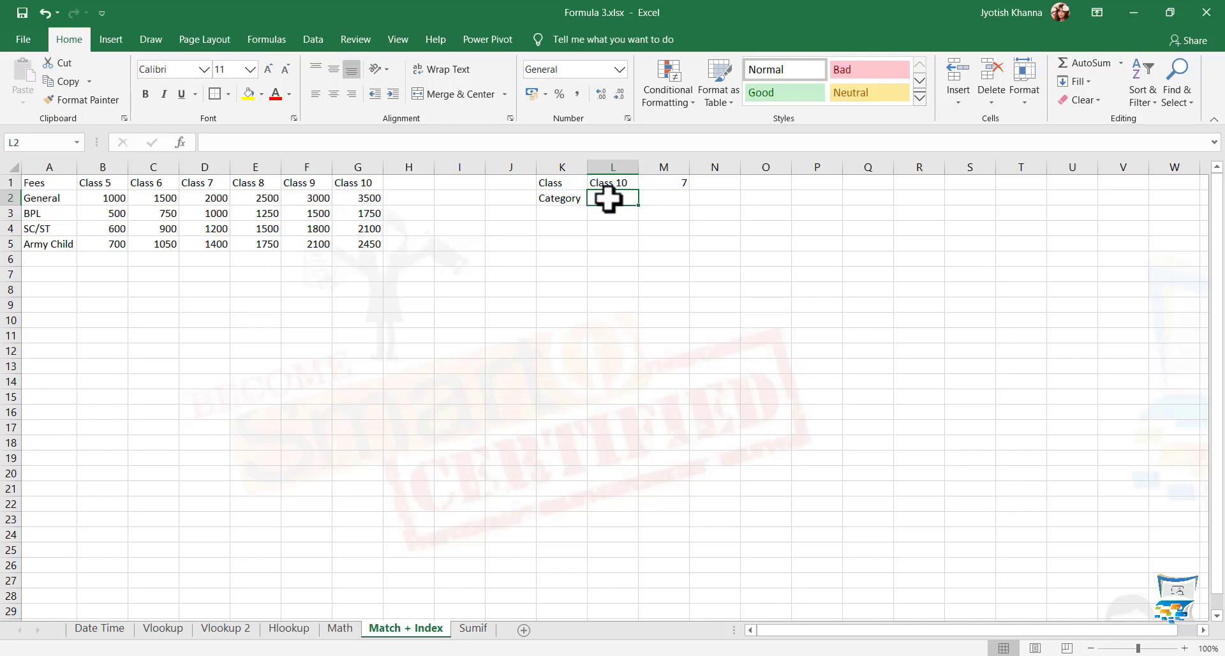
{"action": "type", "text": "=match("}
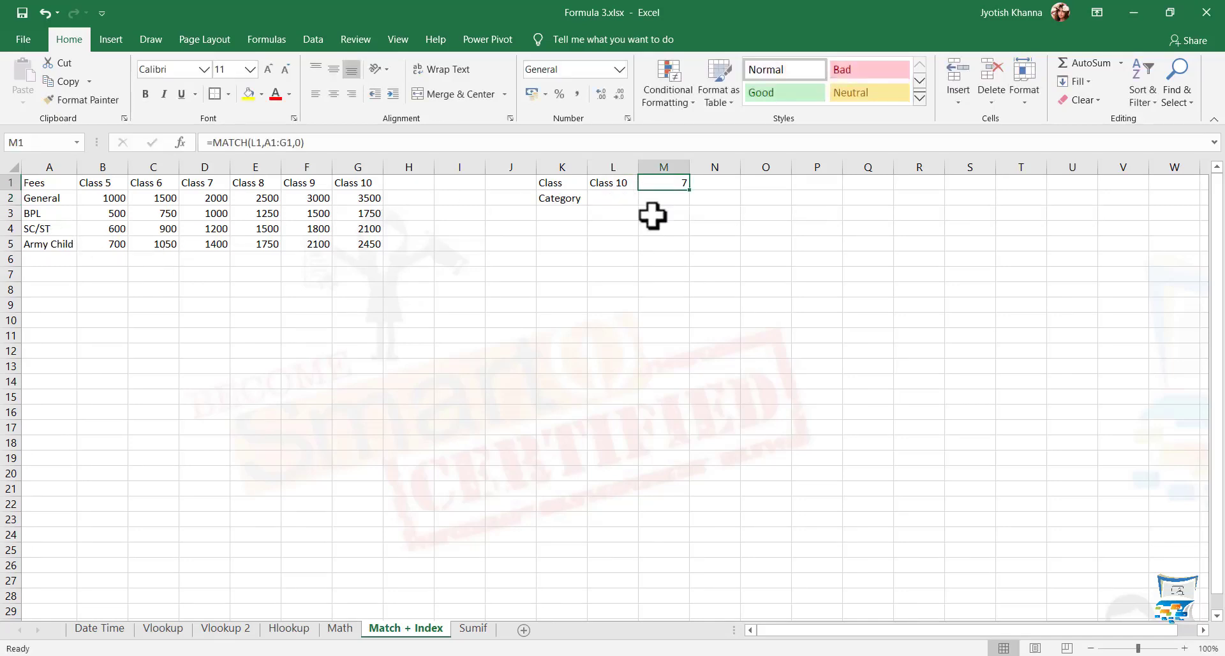
{"action": "left_click", "coordinate": [559, 198]}
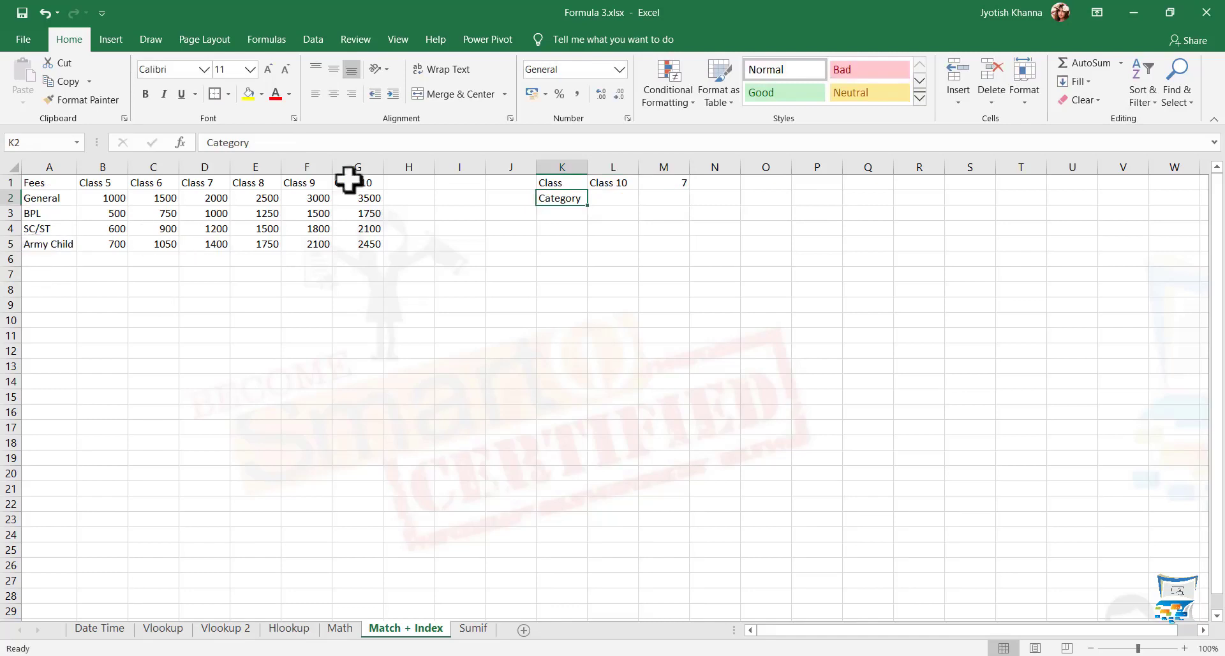
- Enter =MATCH(A5,A1:A5,0) in M2 to find the exact position of the Army Child category in the fee table's first column
{"action": "left_click", "coordinate": [656, 197]}
{"action": "type", "text": "=matc"}
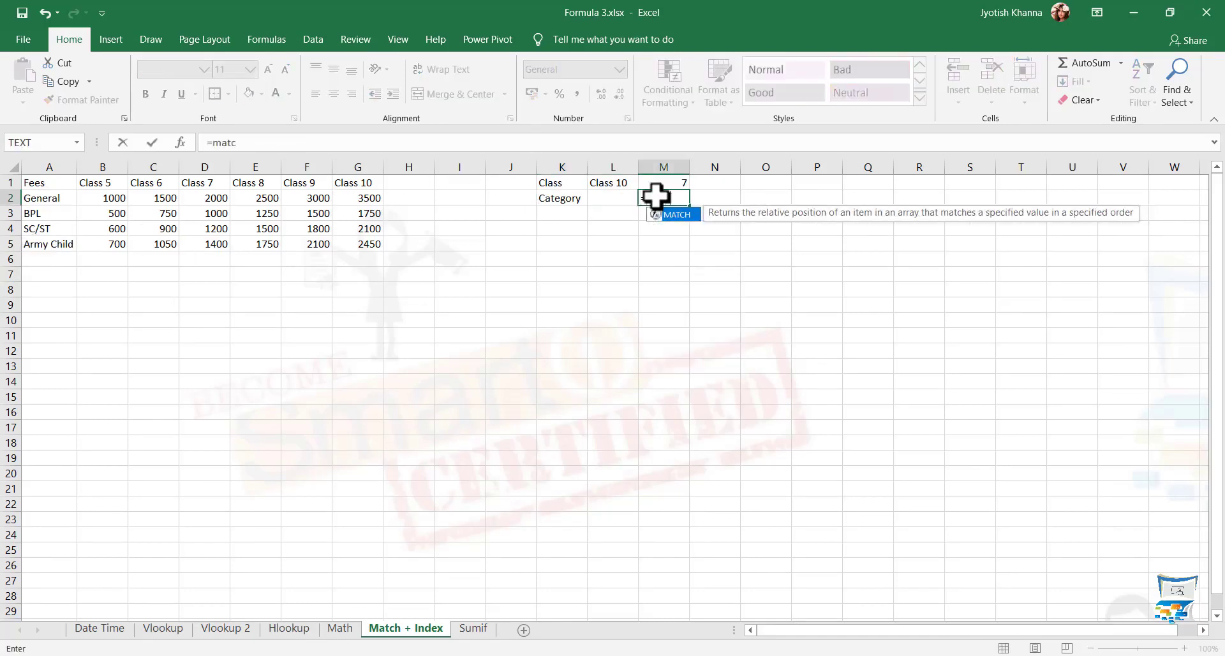
{"action": "type", "text": "h("}
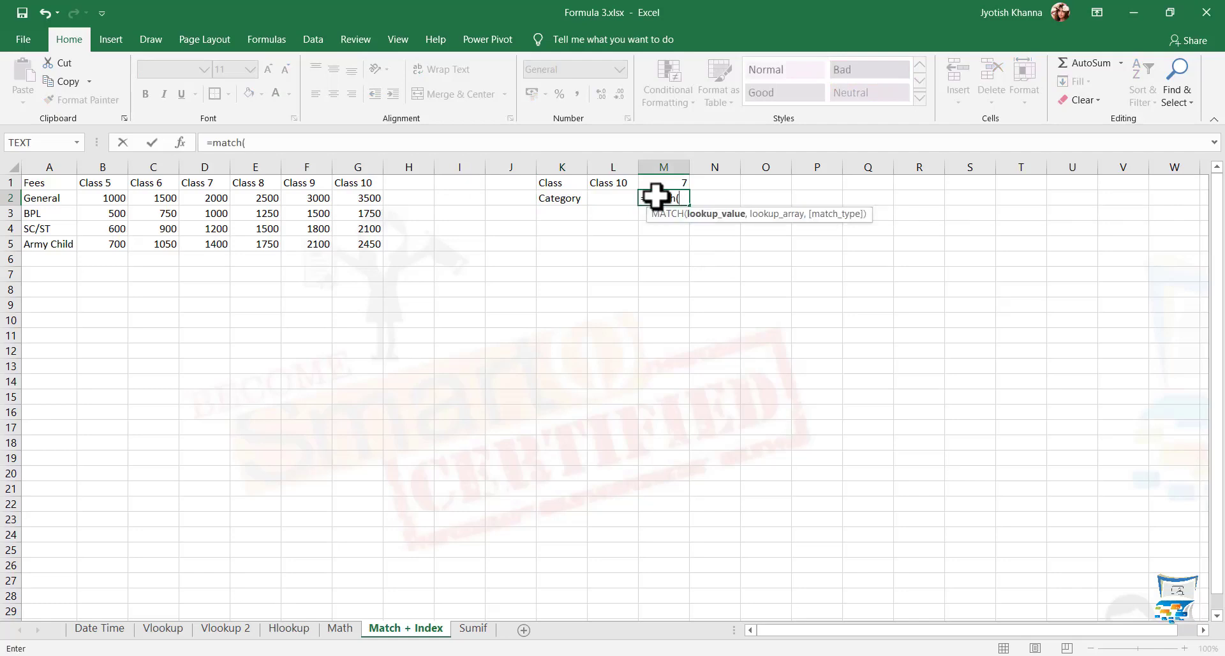
{"action": "left_click", "coordinate": [55, 243]}
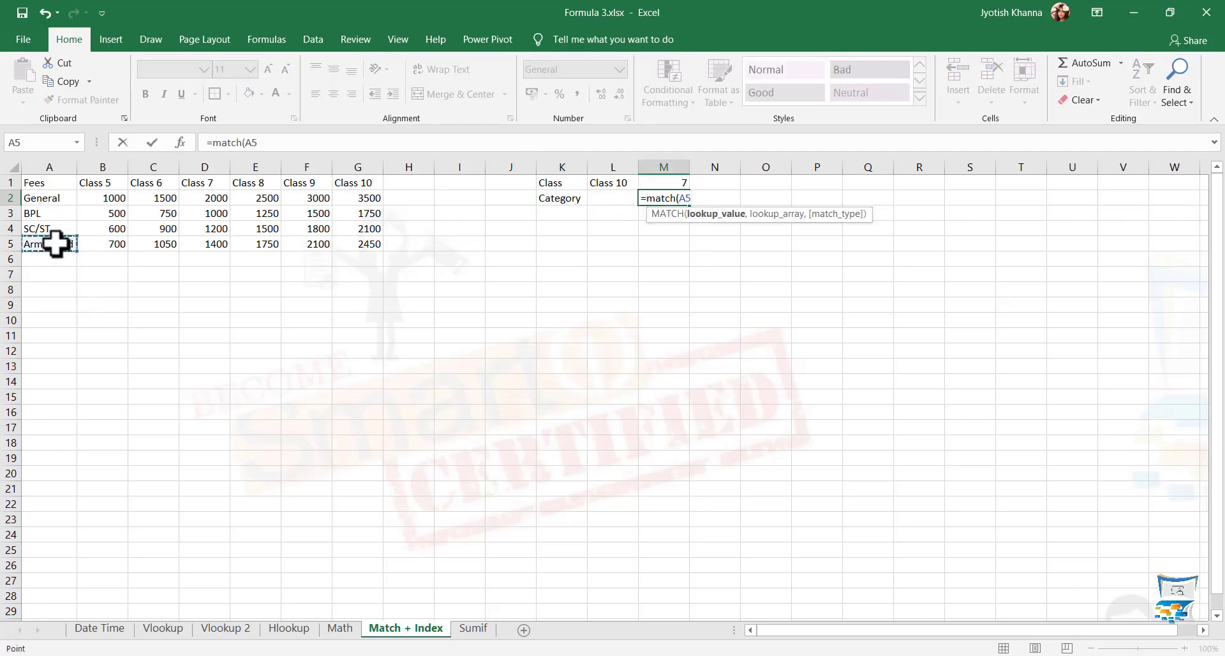
{"action": "type", "text": ","}
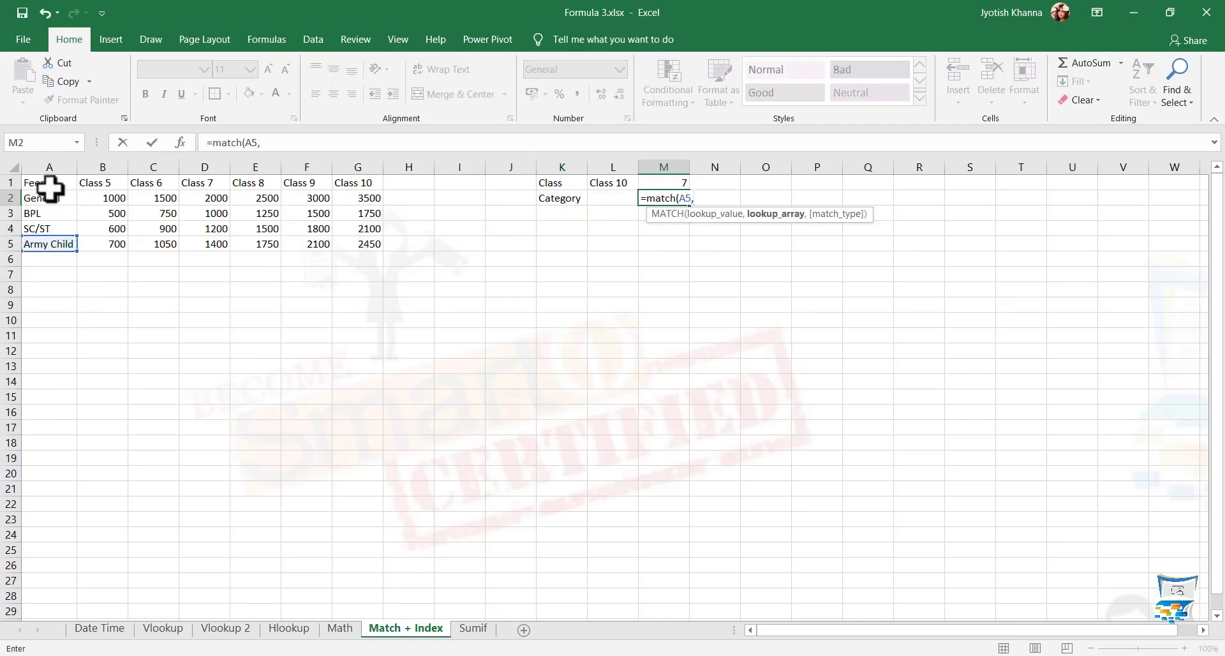
{"action": "left_click_drag", "start_coordinate": [46, 187], "coordinate": [48, 241]}
{"action": "type", "text": ",0"}
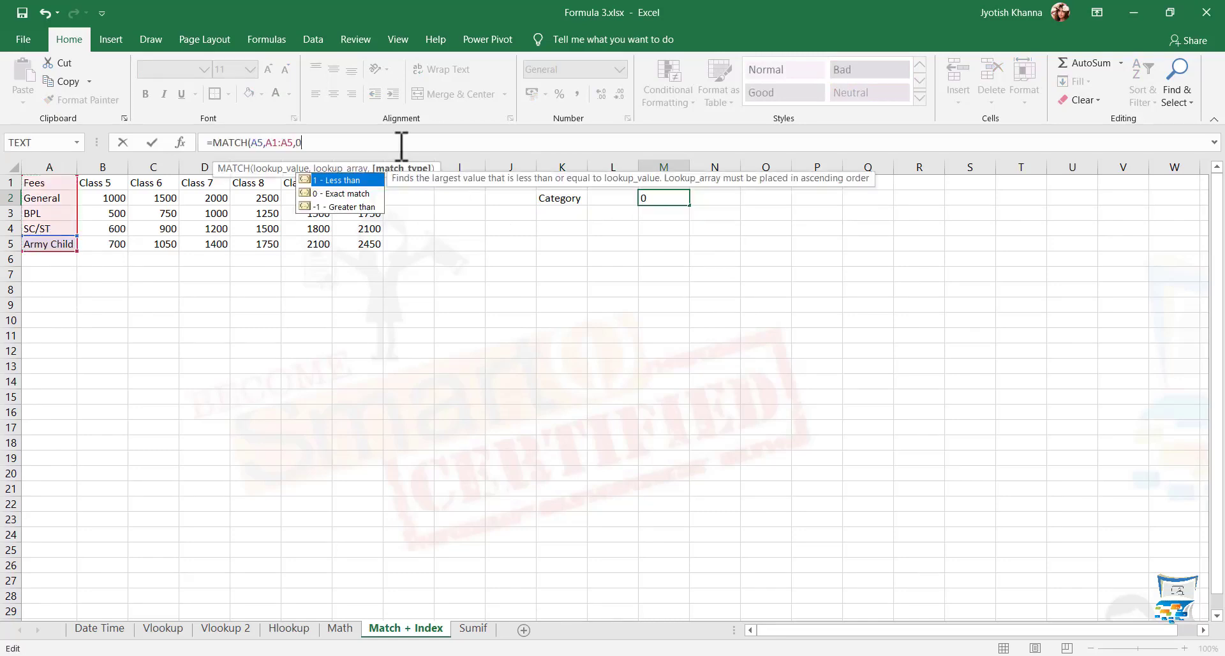
{"action": "type", "text": ")"}
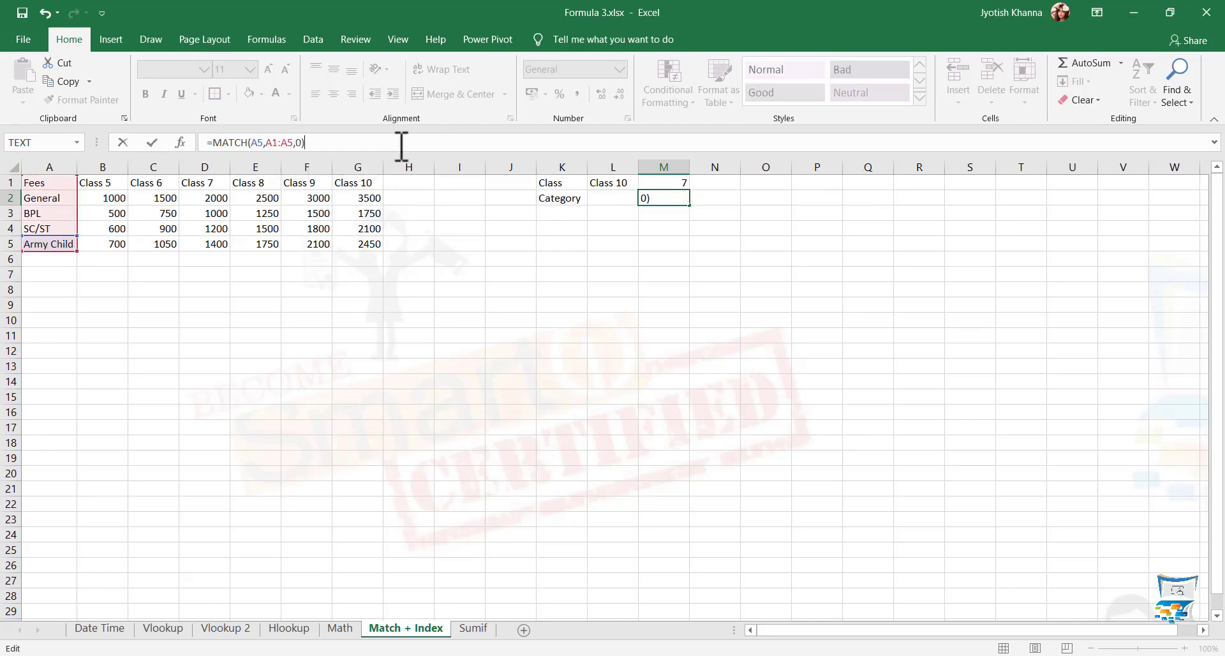
{"action": "key", "text": "ctrl+Return"}
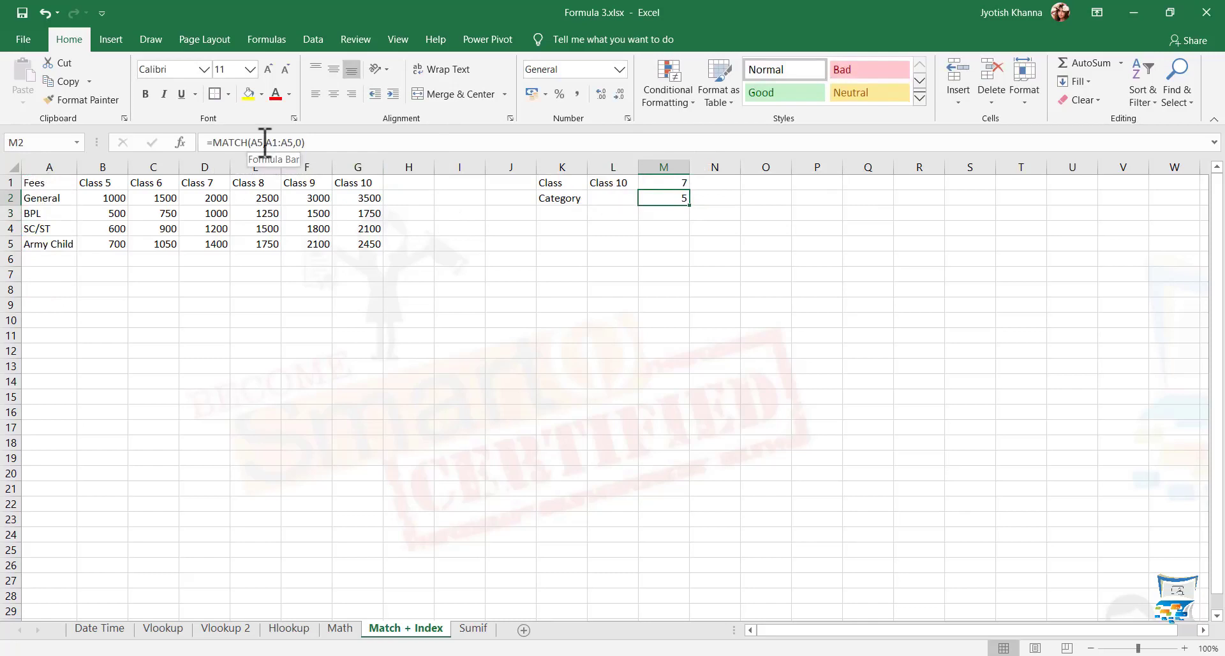
- Replace the A5 lookup value in M2's MATCH formula with the quoted text "Army Child"
{"action": "left_click", "coordinate": [53, 243]}
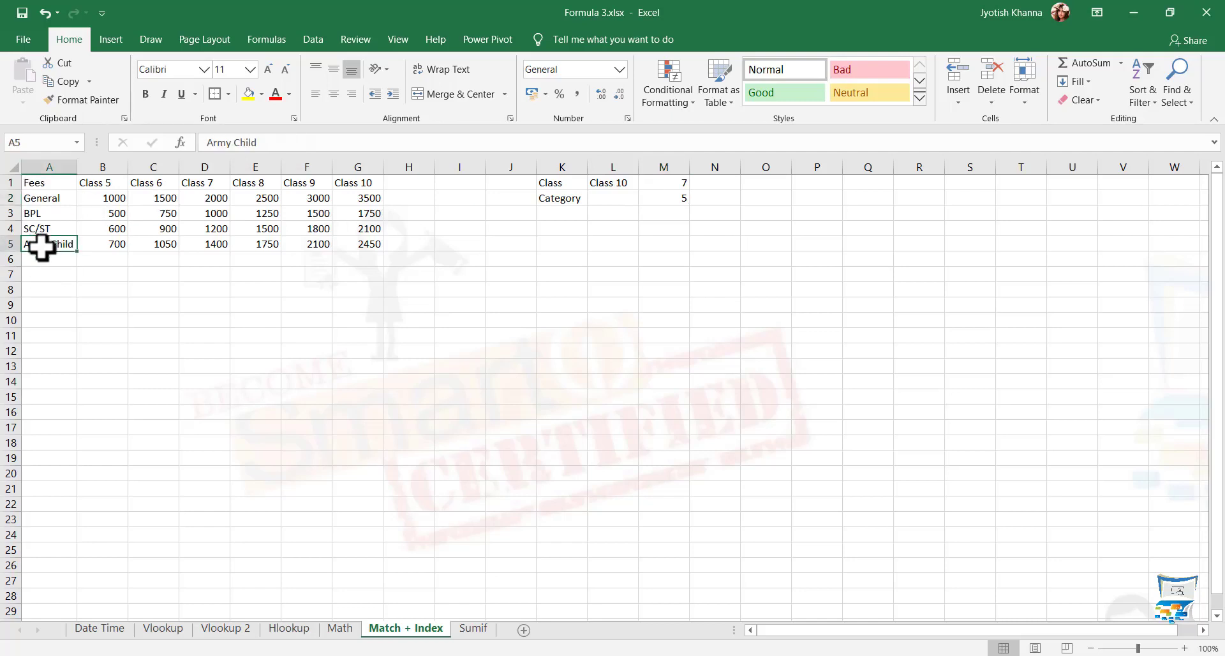
{"action": "left_click", "coordinate": [681, 197]}
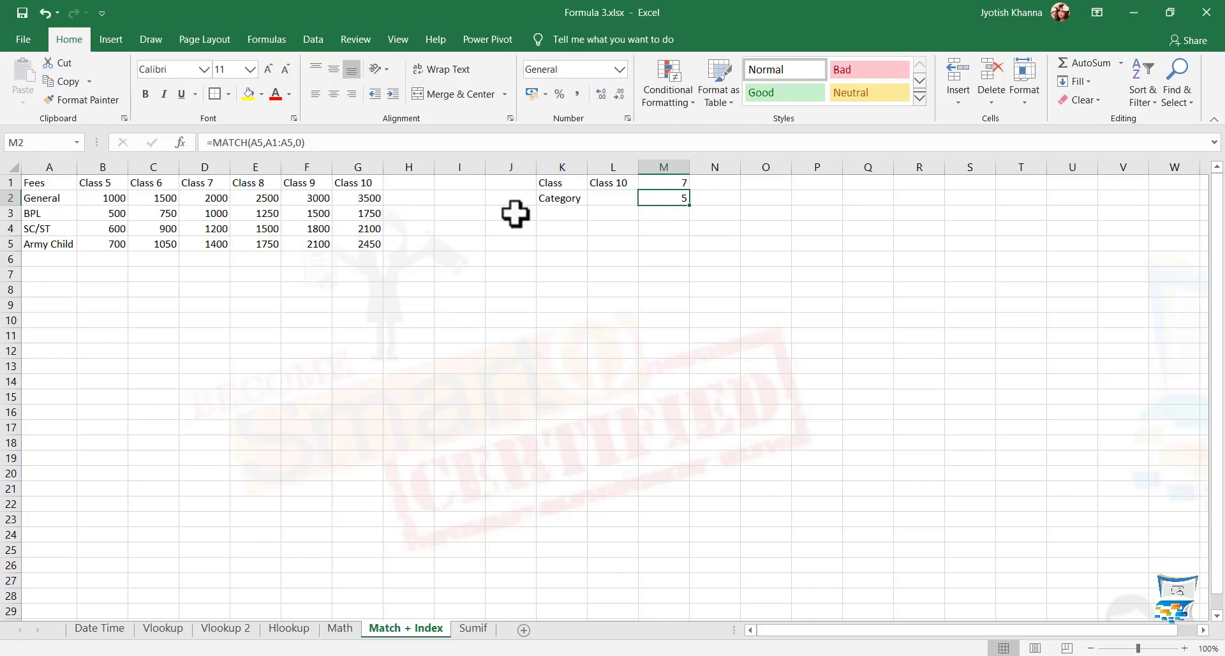
{"action": "left_click", "coordinate": [264, 144]}
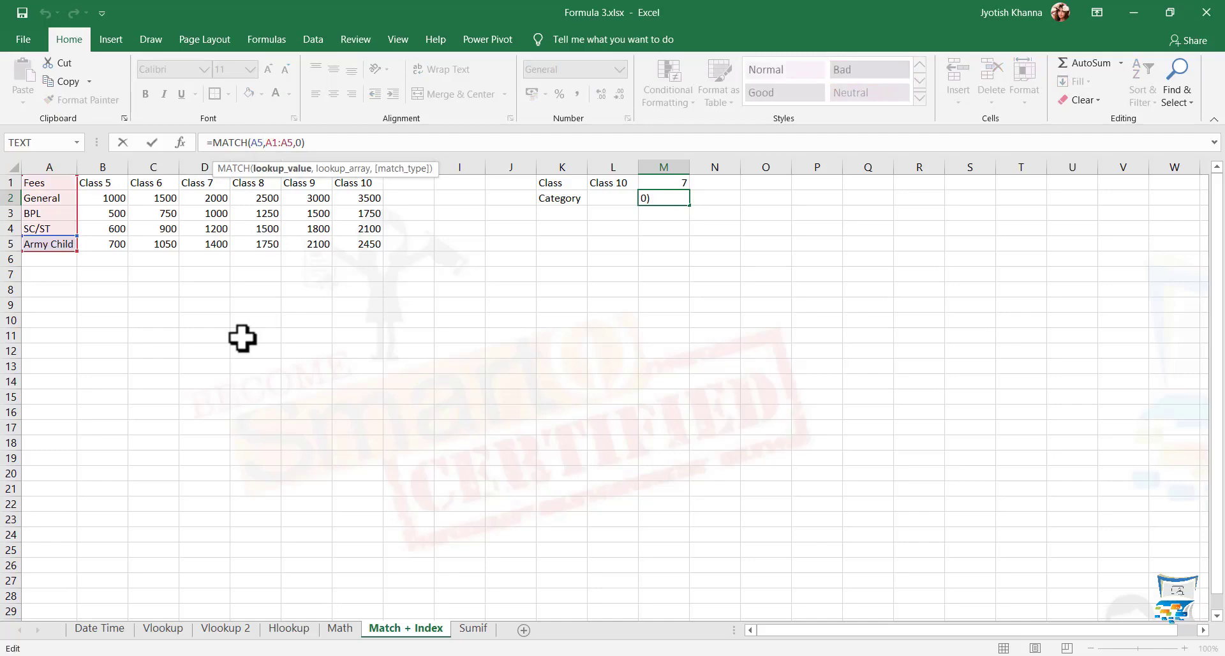
{"action": "key", "text": "BackSpace"}
{"action": "key", "text": "BackSpace"}
{"action": "type", "text": "\"\""}
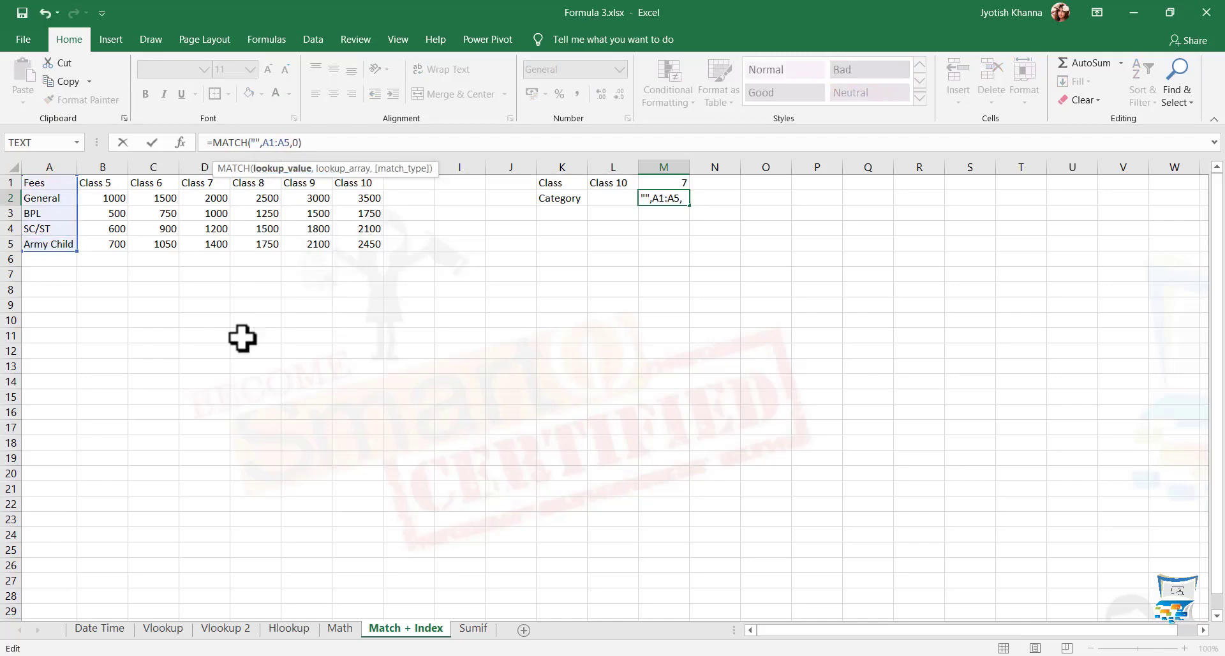
{"action": "key", "text": "Return"}
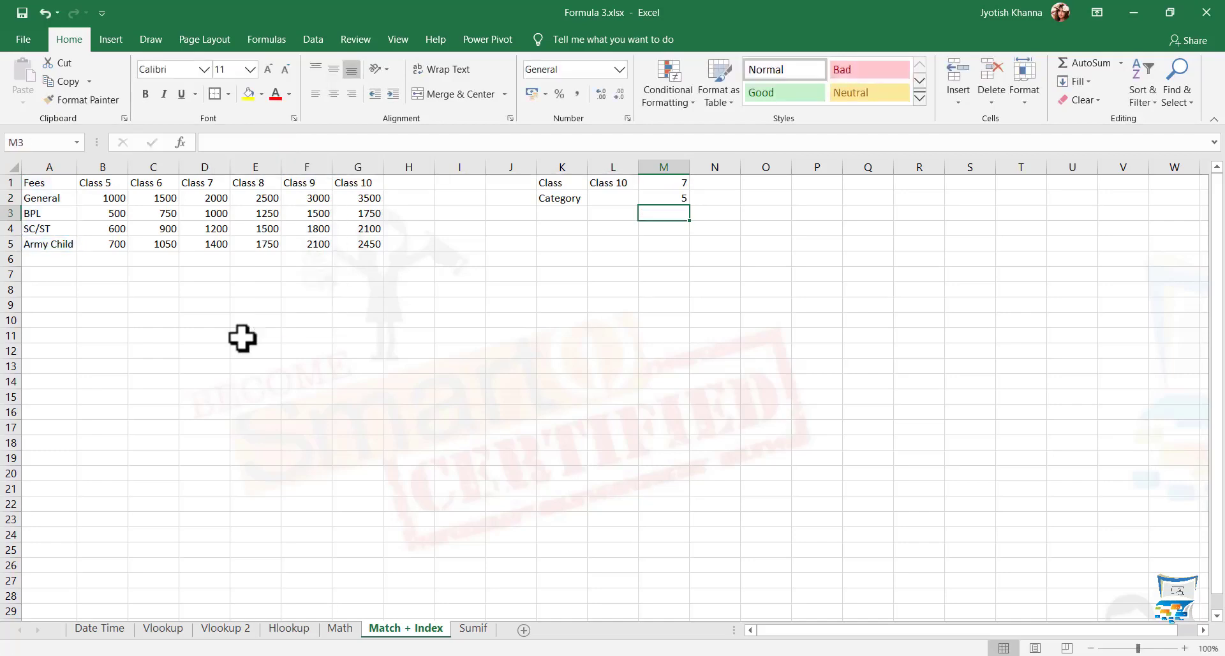
{"action": "key", "text": "Up"}
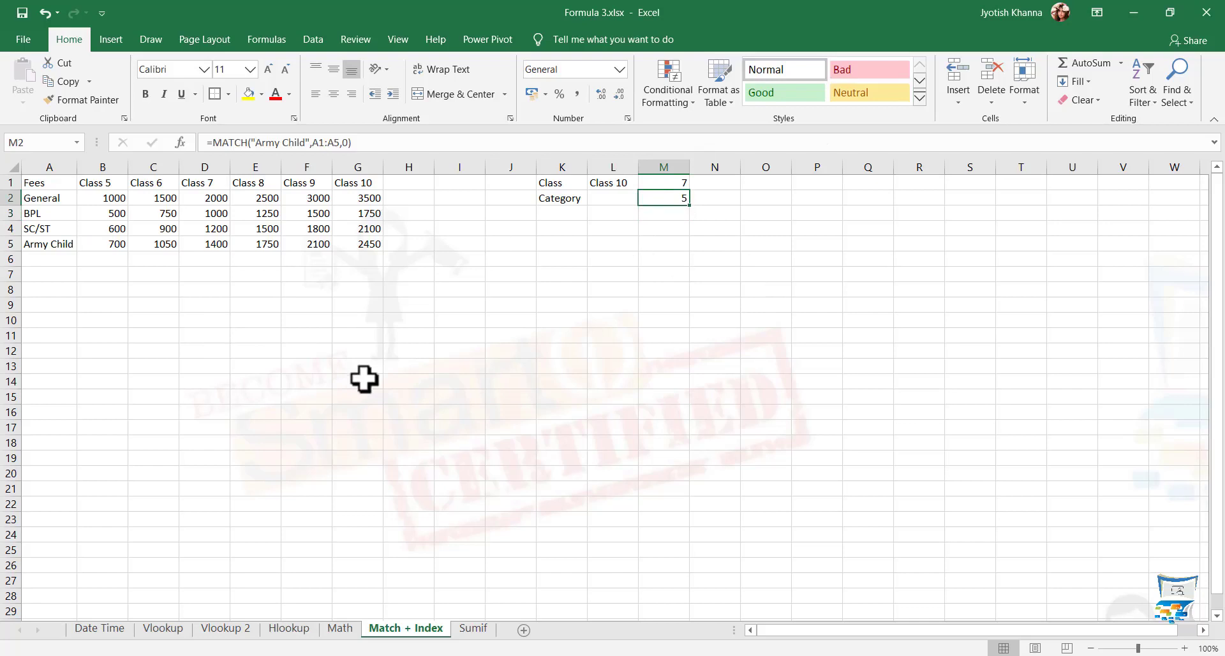
- Enter Army Child in L2 beside the Category label and make L2 the lookup value of M2's MATCH formula
{"action": "left_click", "coordinate": [615, 197]}
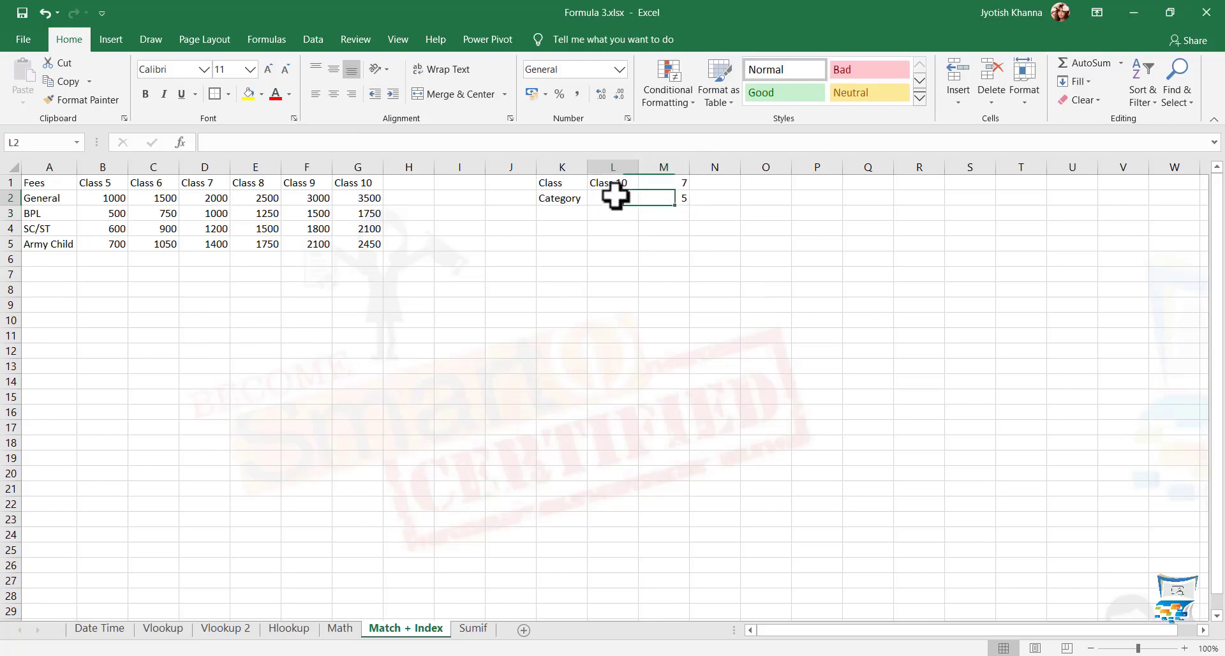
{"action": "type", "text": "Army Child"}
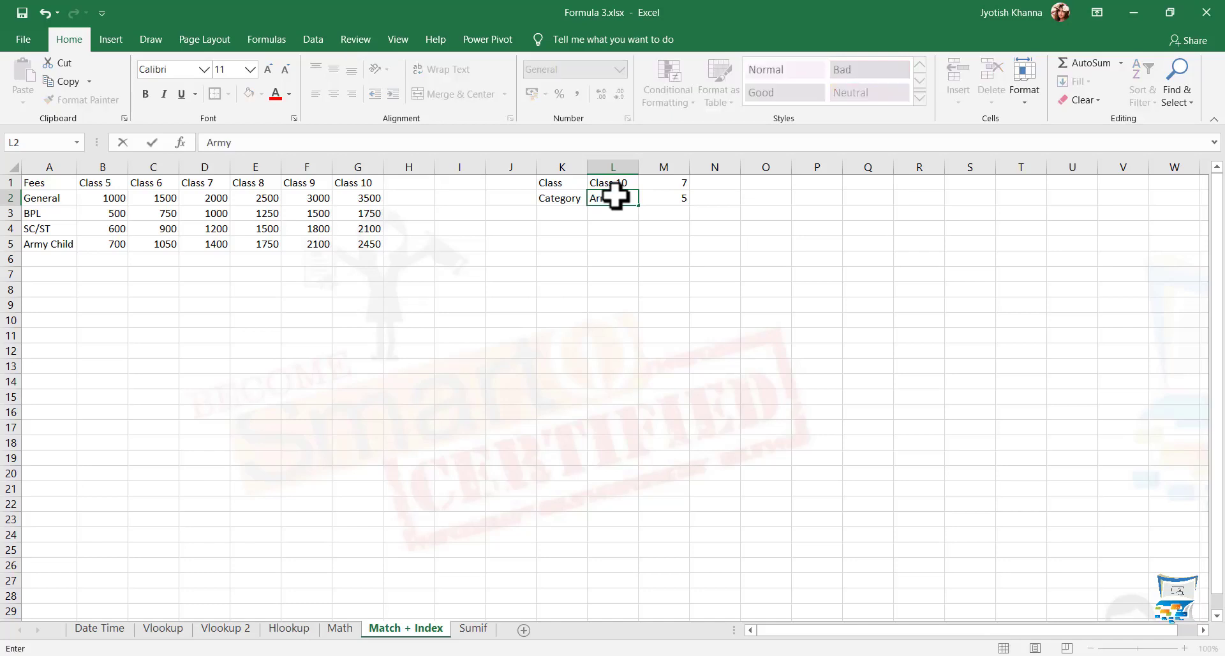
{"action": "key", "text": "Tab"}
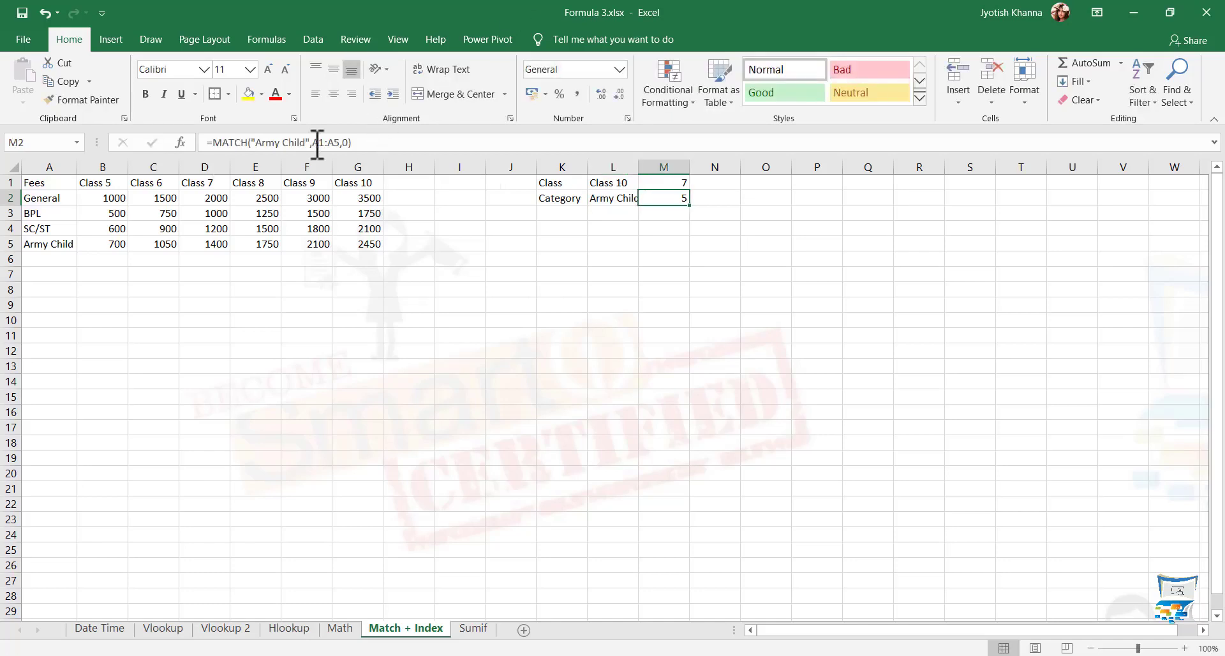
{"action": "left_click_drag", "start_coordinate": [310, 143], "coordinate": [251, 143]}
{"action": "key", "text": "BackSpace"}
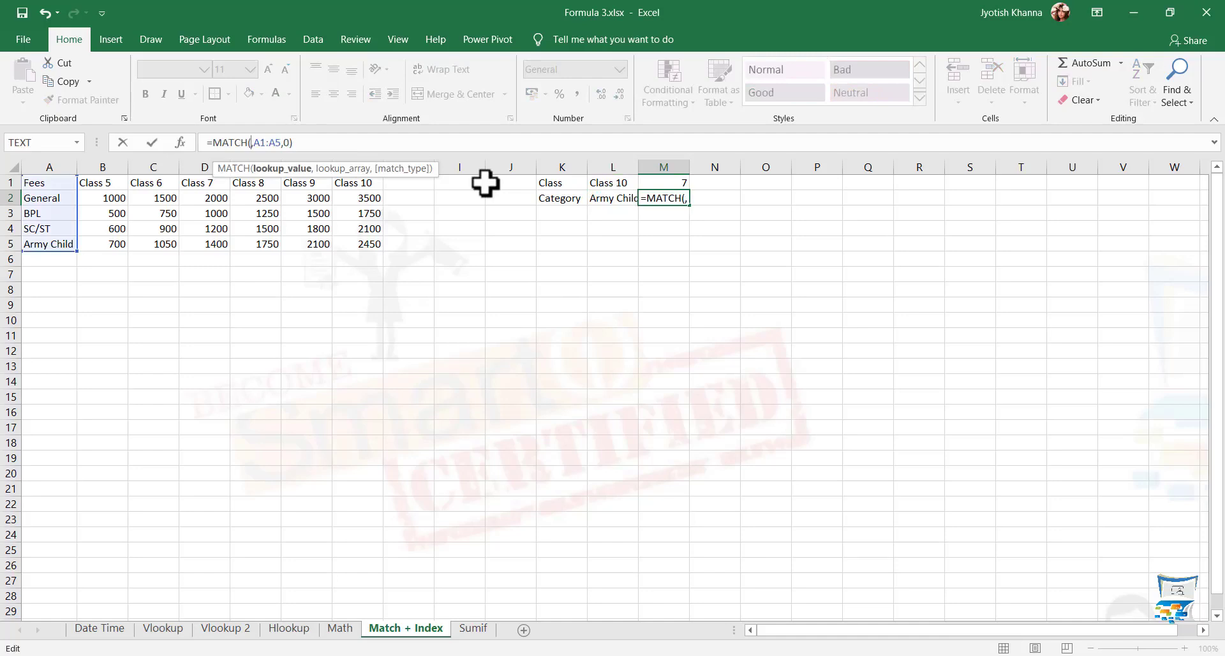
{"action": "left_click", "coordinate": [57, 245]}
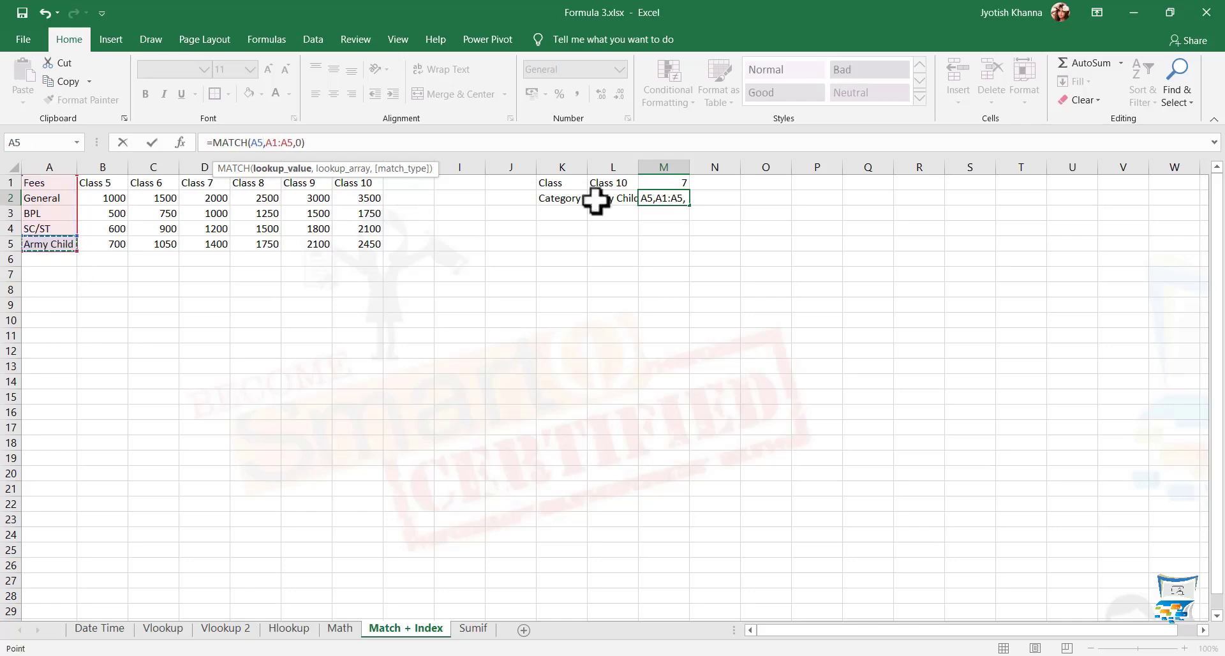
{"action": "left_click", "coordinate": [624, 198]}
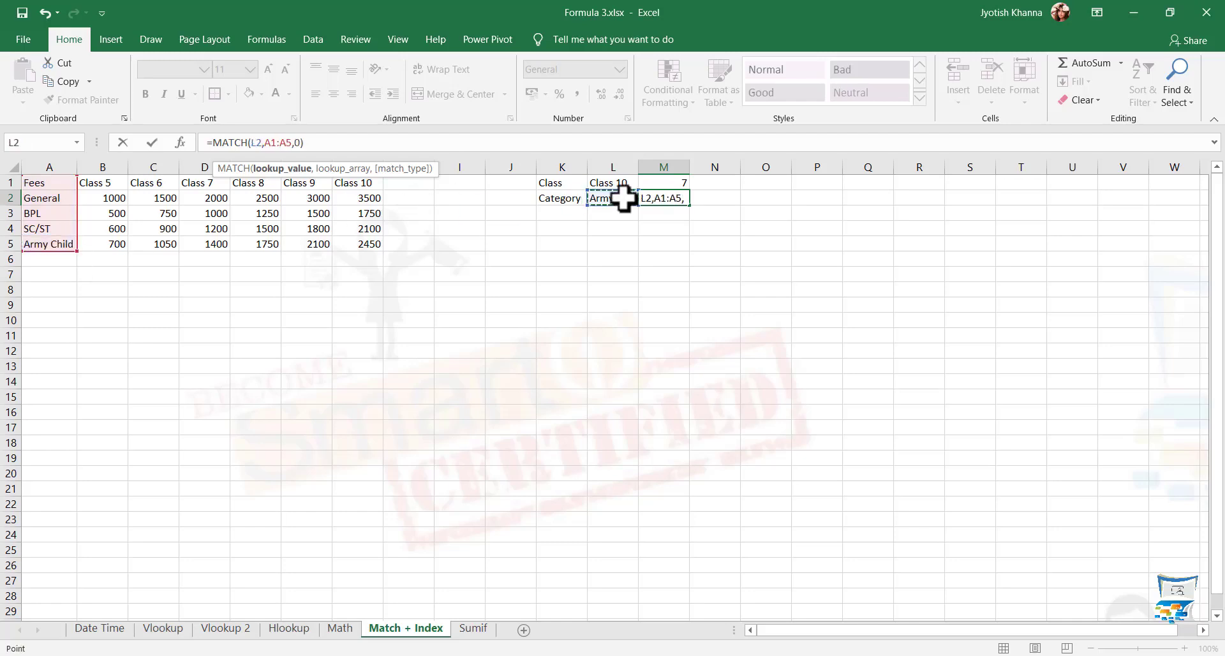
{"action": "key", "text": "Return"}
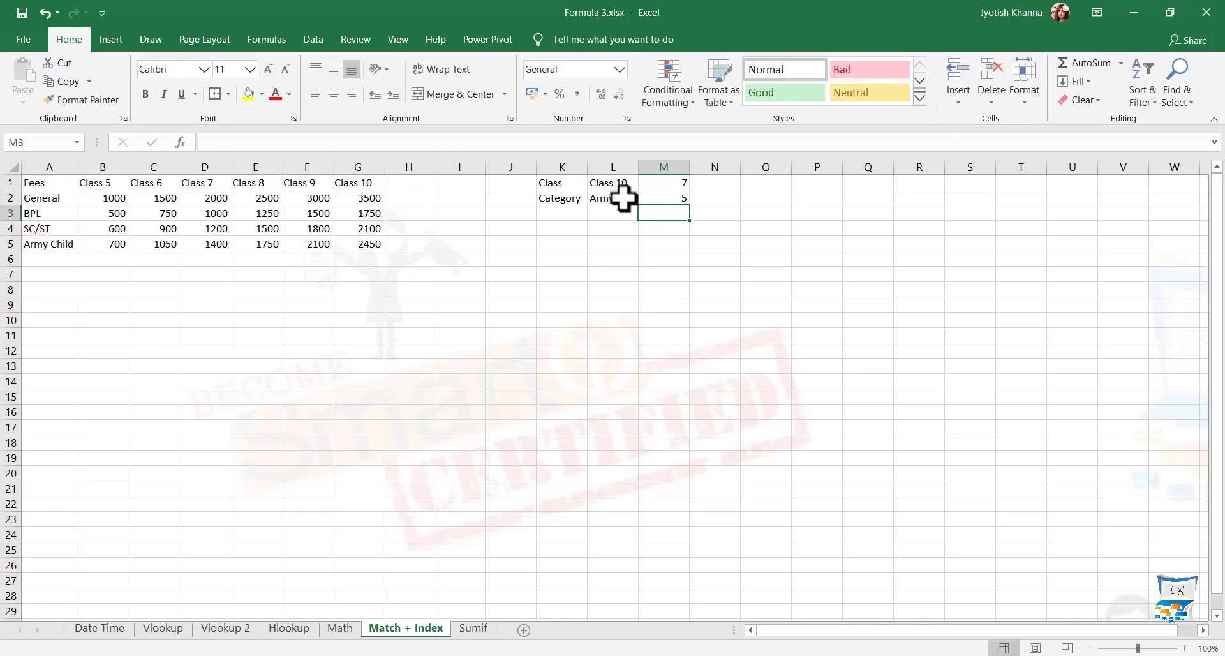
- Change the chosen class in L1 to Class 7 and check its position formula in M1
{"action": "key", "text": "Up"}
{"action": "key", "text": "Up"}
{"action": "key", "text": "Left"}
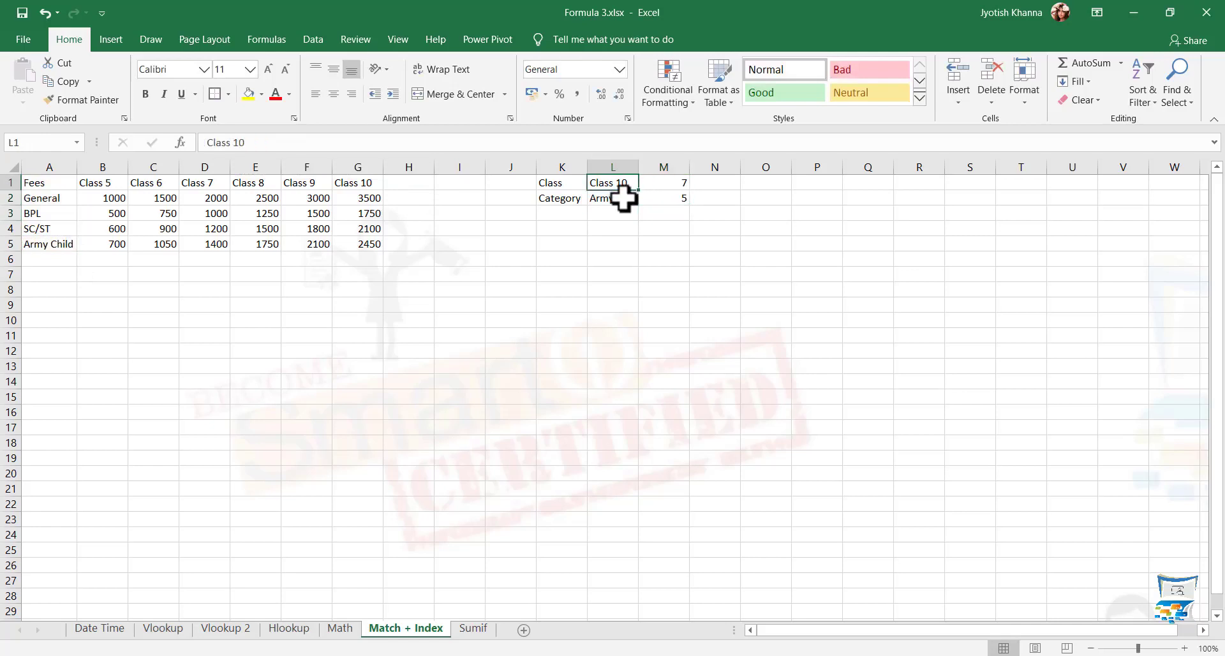
{"action": "type", "text": "Class "}
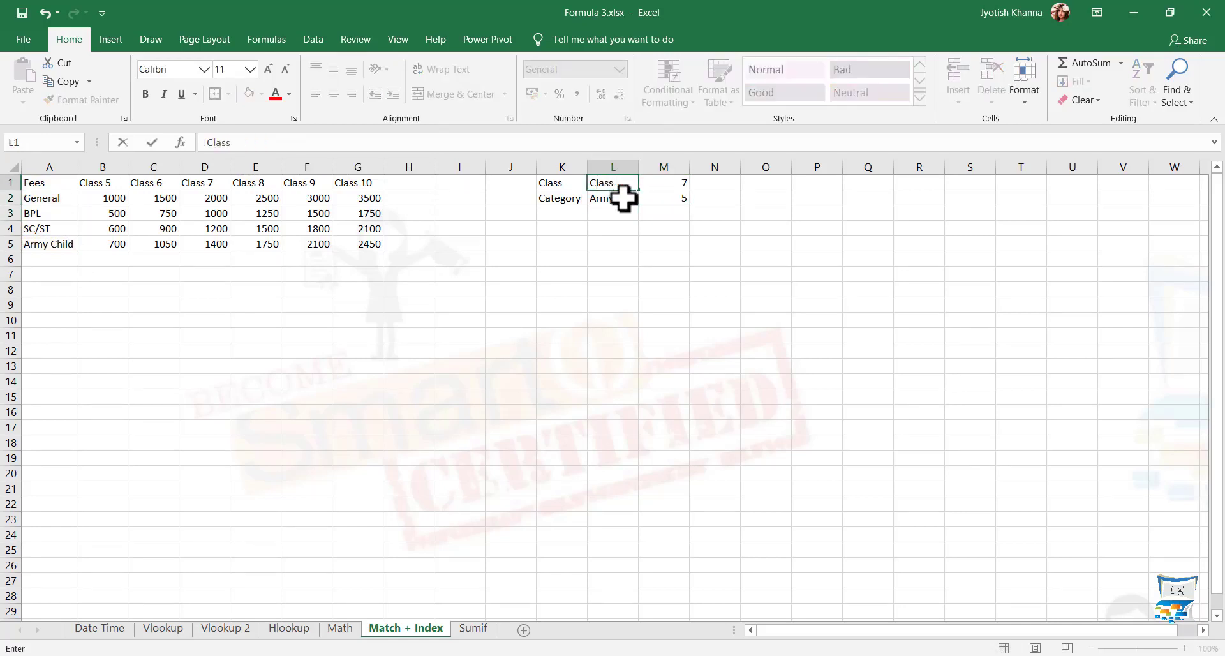
{"action": "type", "text": "7"}
{"action": "key", "text": "Return"}
{"action": "key", "text": "Up"}
{"action": "key", "text": "Right"}
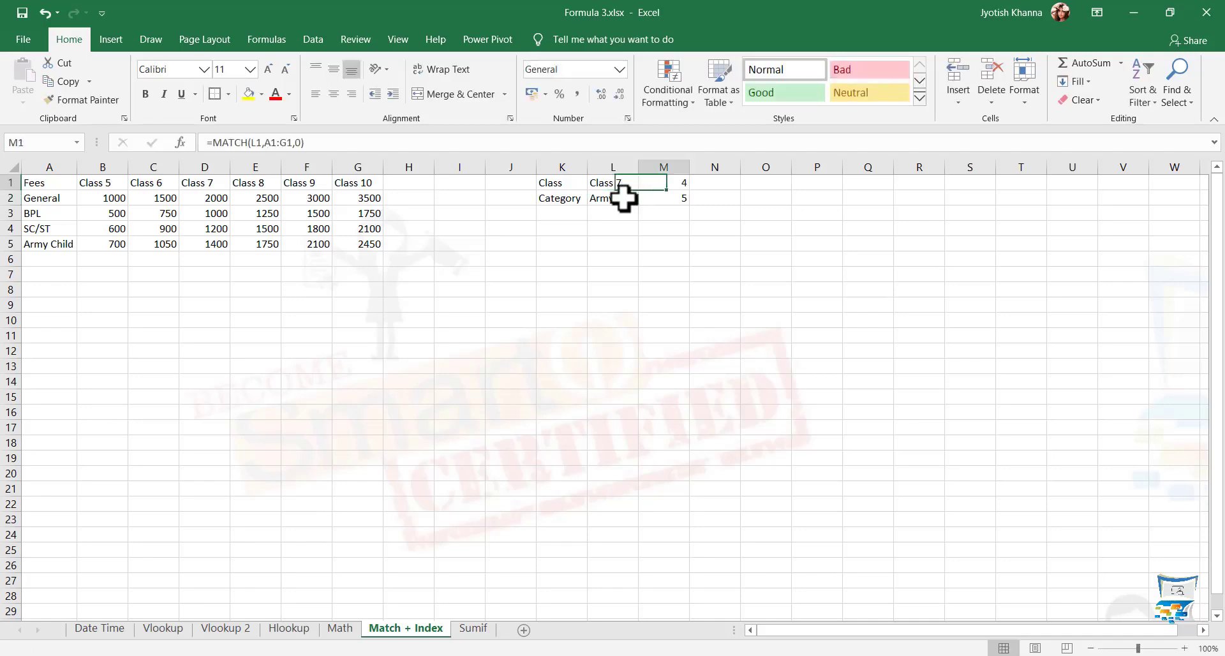
- Change the chosen category in L2 to BPL and check its position formula in M2
{"action": "left_click", "coordinate": [623, 199]}
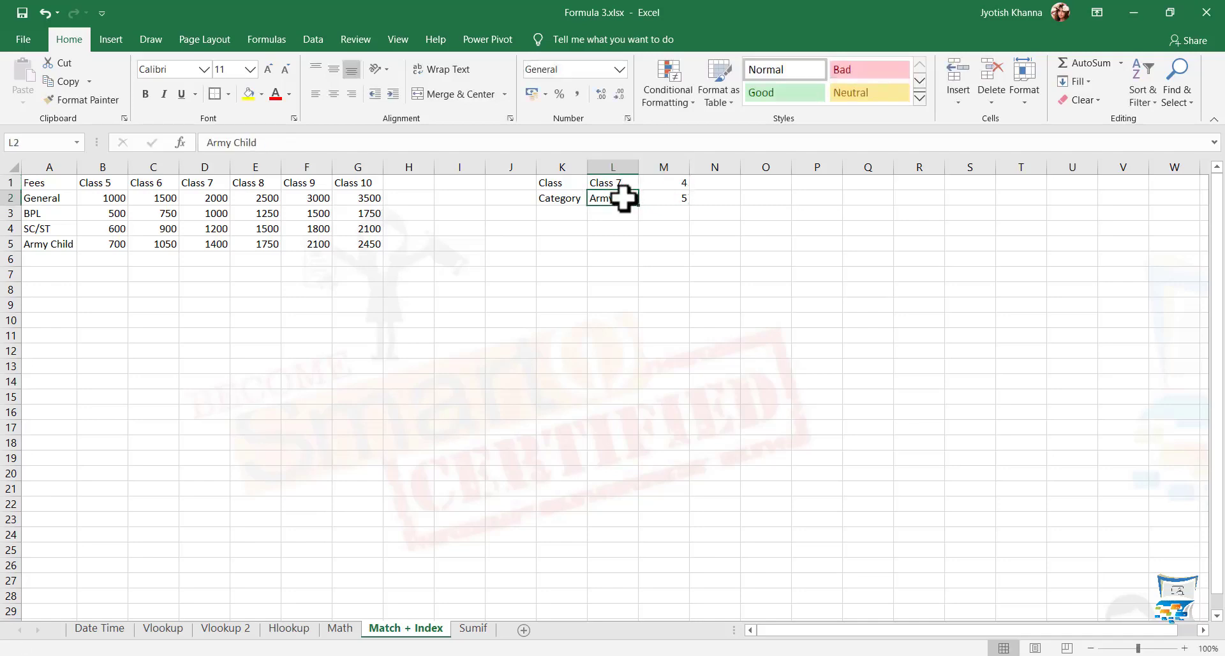
{"action": "type", "text": "BPL"}
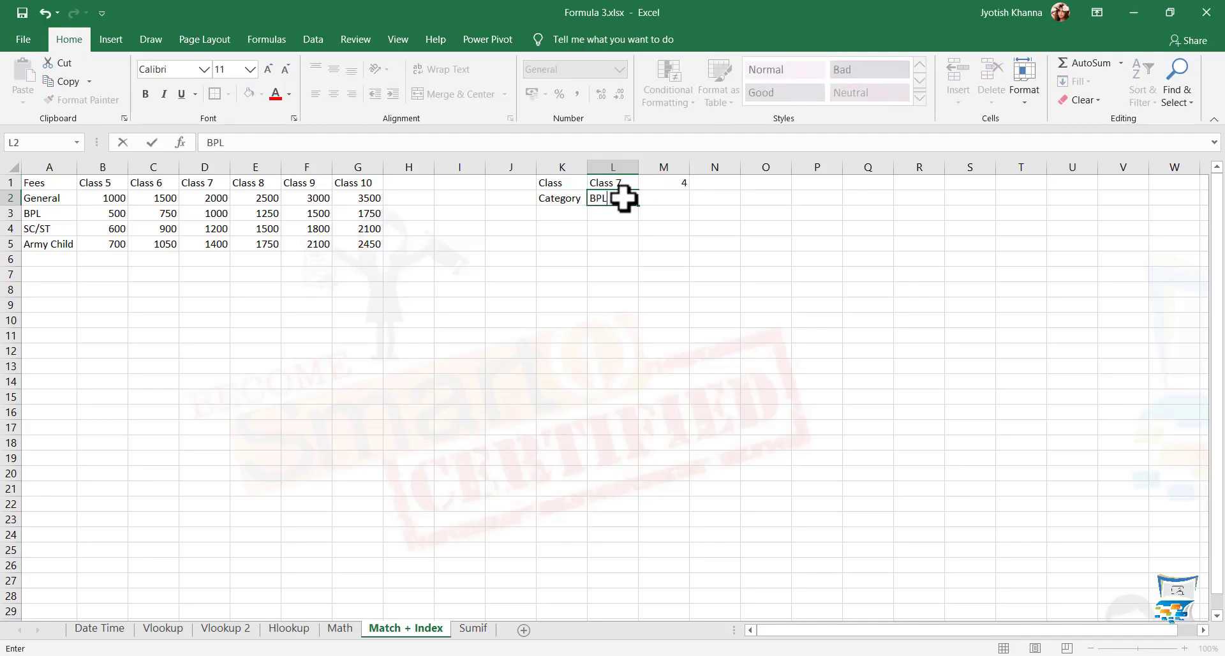
{"action": "key", "text": "Return"}
{"action": "key", "text": "Up"}
{"action": "key", "text": "Right"}
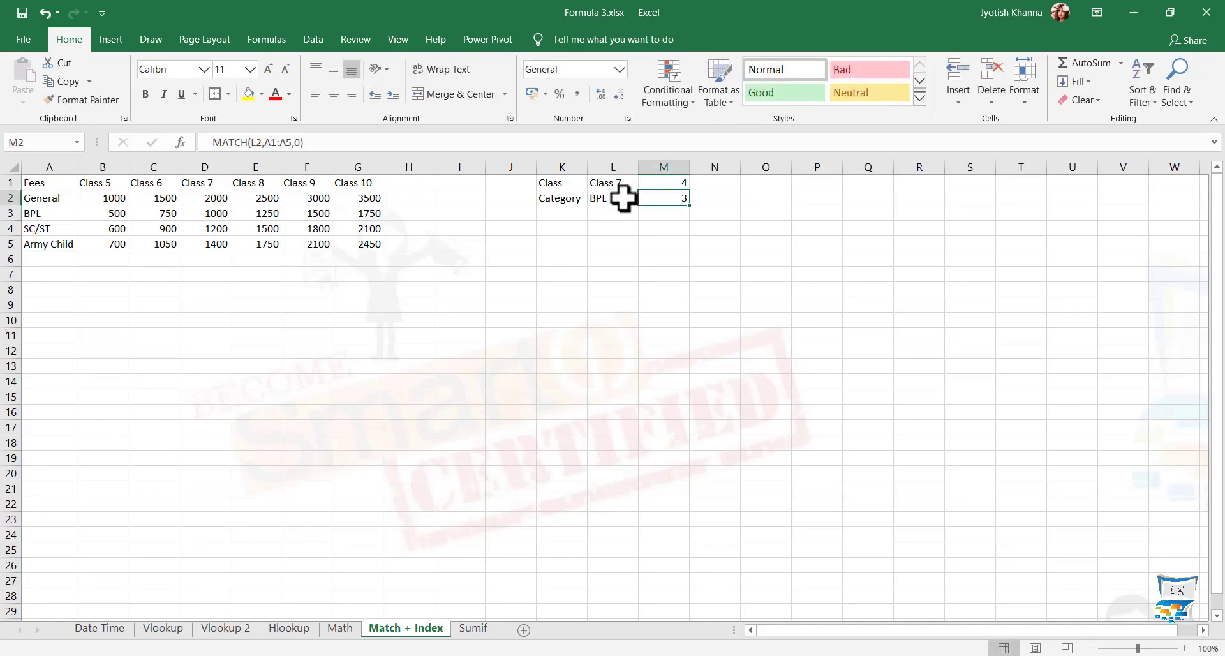
- Enter an INDEX formula in M3 over A1:G5, using M2 as the row number and M1 as the column number
{"action": "key", "text": "Down"}
{"action": "type", "text": "="}
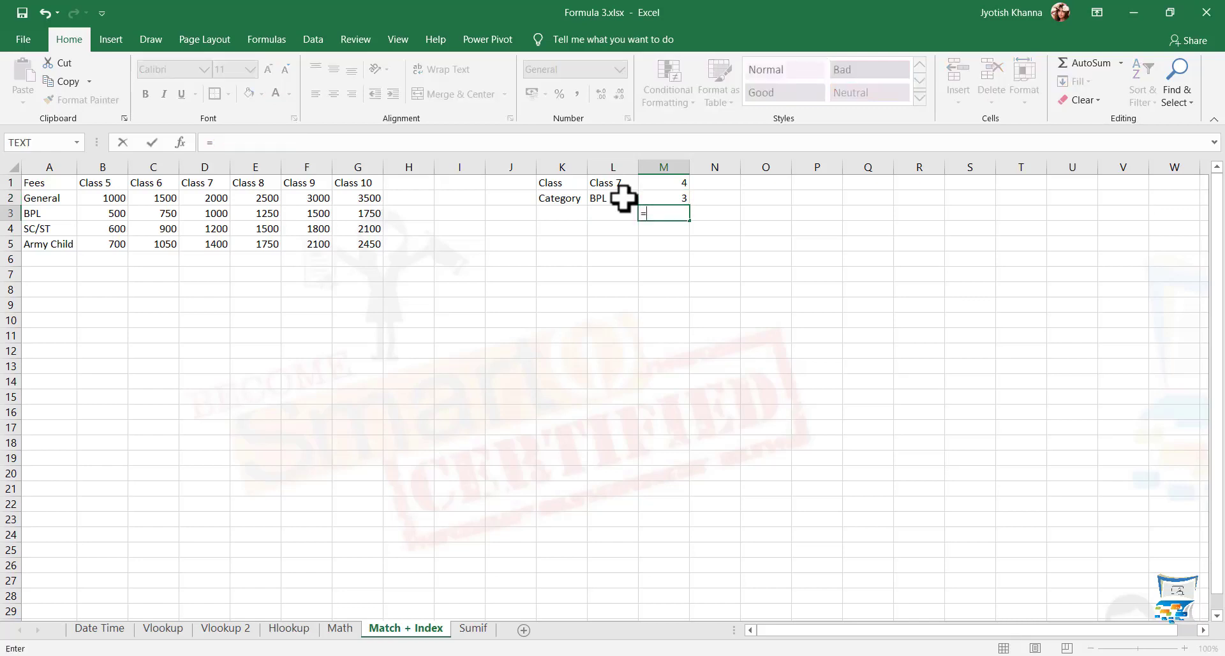
{"action": "type", "text": "index("}
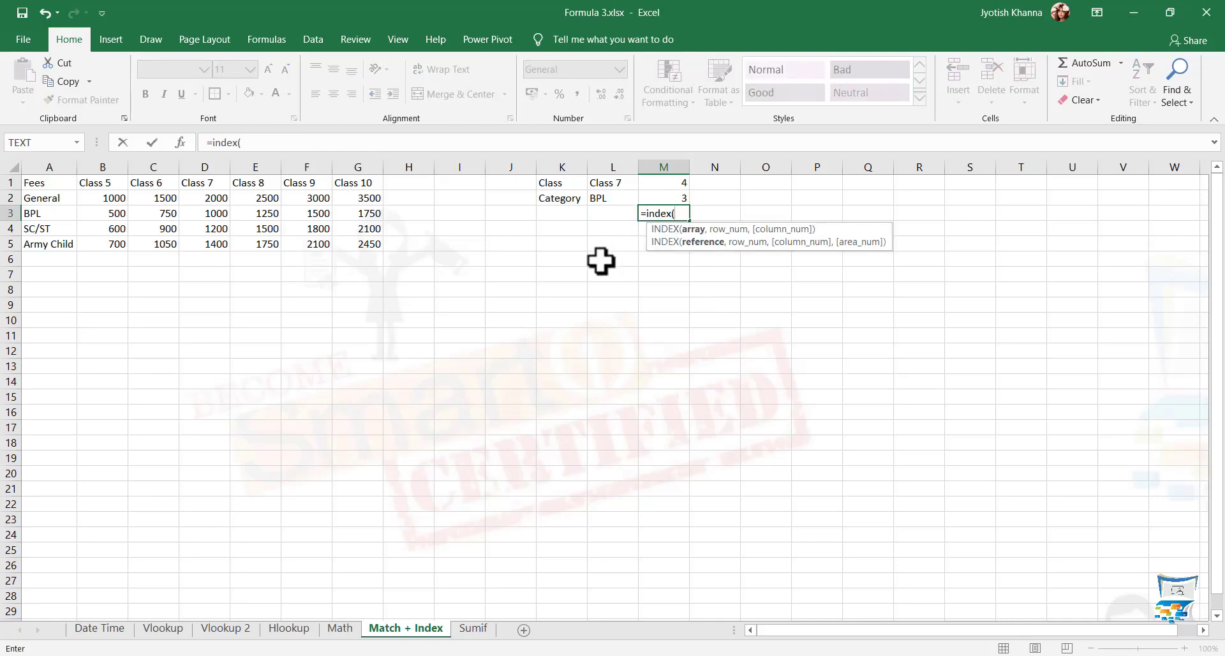
{"action": "mouse_move", "coordinate": [361, 243]}
{"action": "left_mouse_down"}
{"action": "mouse_move", "coordinate": [50, 183]}
{"action": "mouse_move", "coordinate": [293, 211]}
{"action": "mouse_move", "coordinate": [353, 232]}
{"action": "mouse_move", "coordinate": [358, 249]}
{"action": "left_mouse_up"}
{"action": "type", "text": ","}
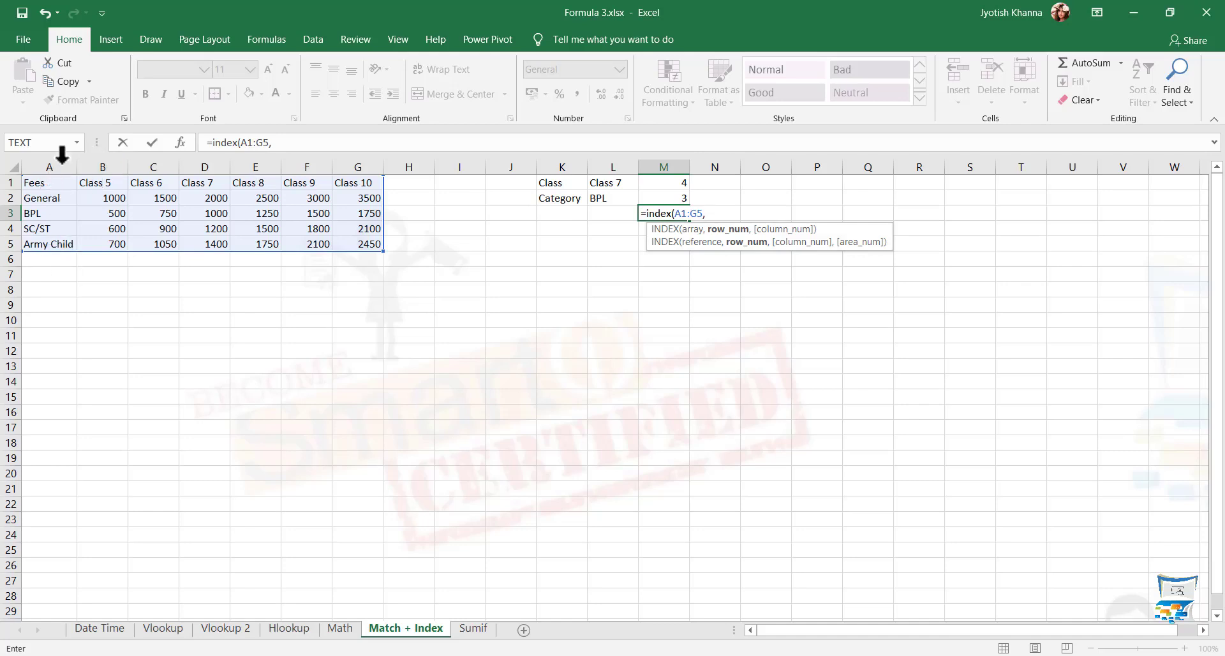
{"action": "left_click", "coordinate": [667, 198]}
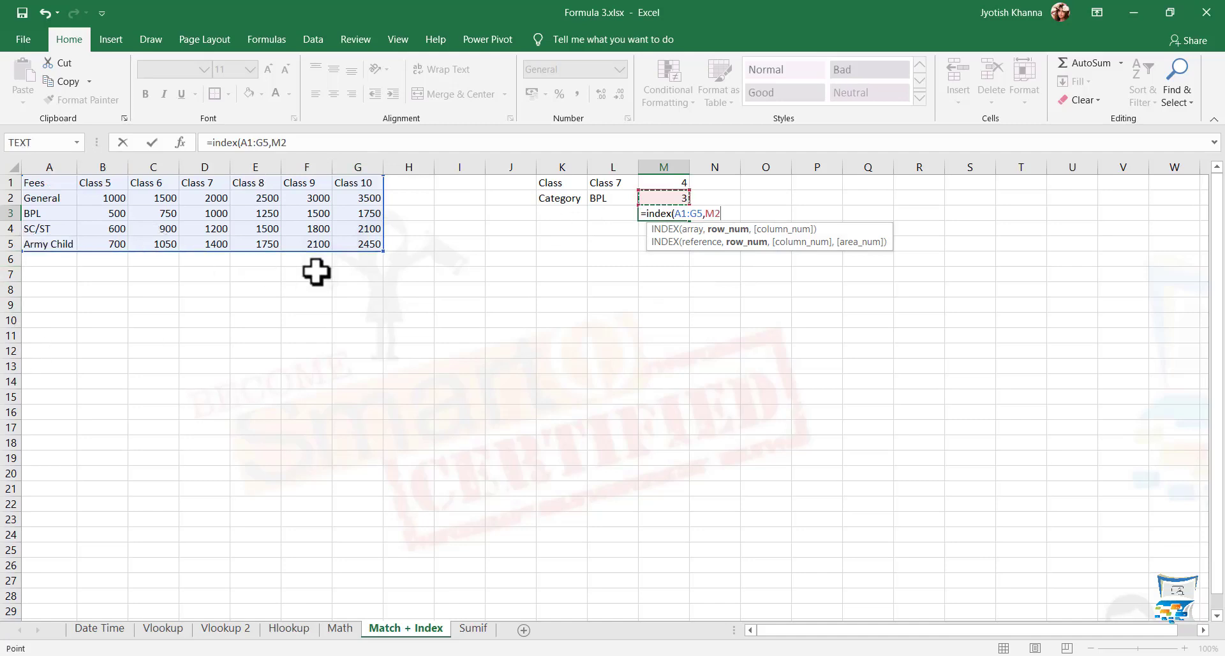
{"action": "type", "text": ","}
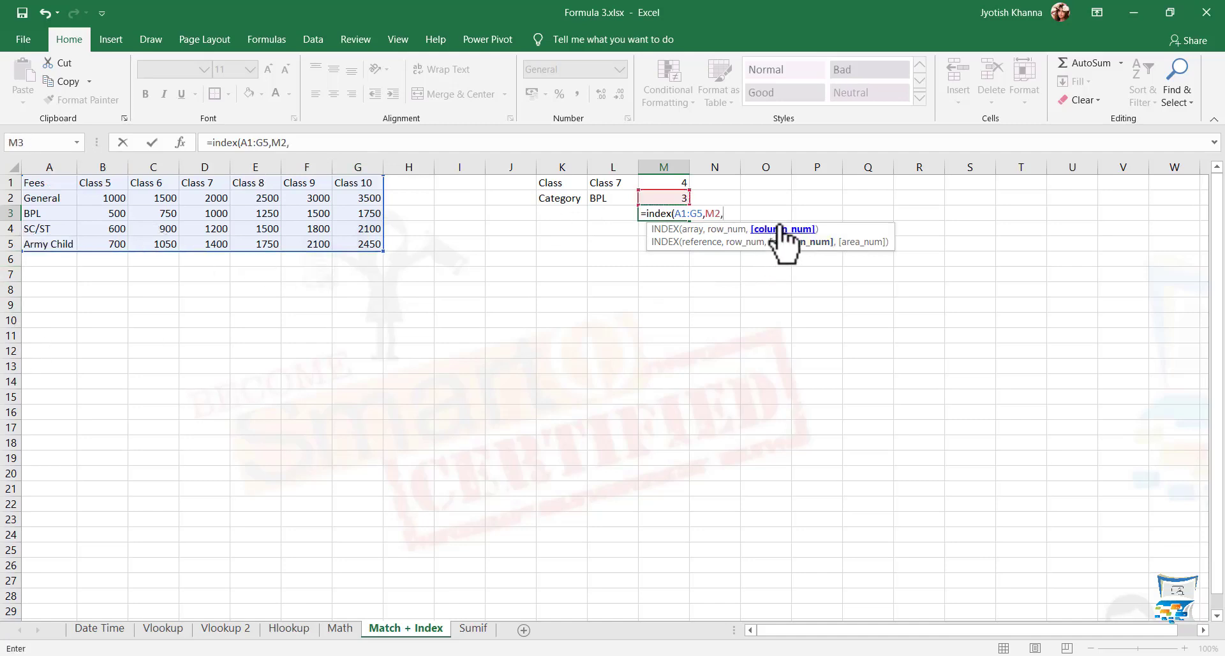
{"action": "left_click", "coordinate": [664, 183]}
{"action": "type", "text": ")"}
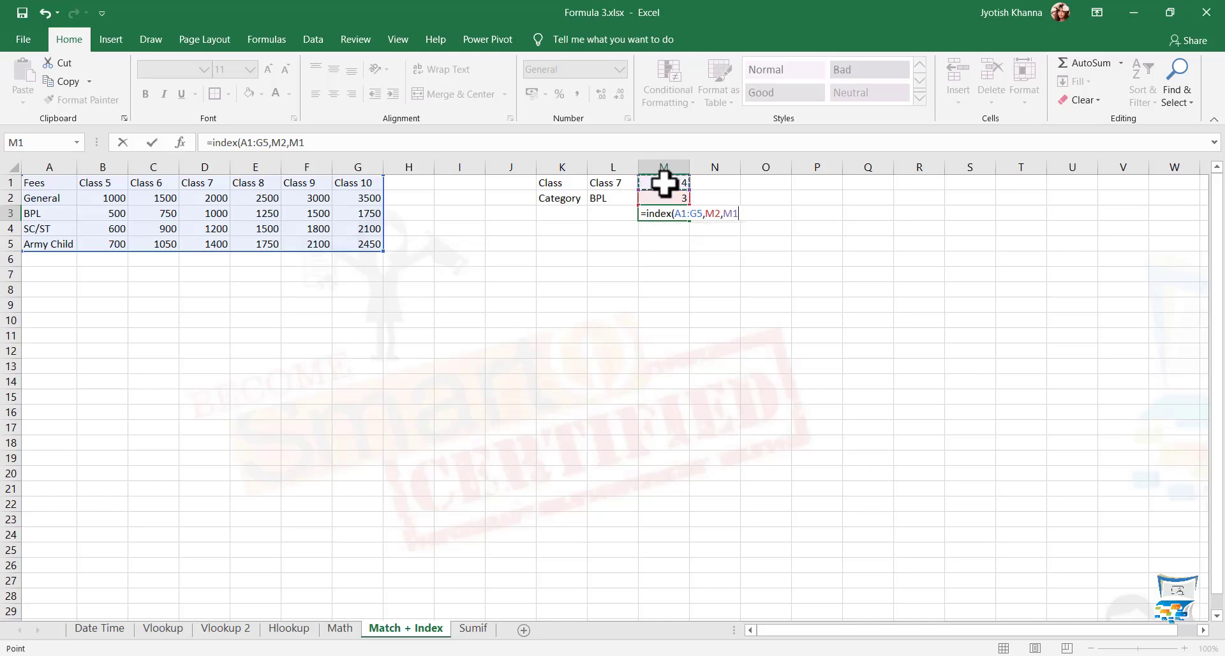
{"action": "key", "text": "Return"}
{"action": "key", "text": "Up"}
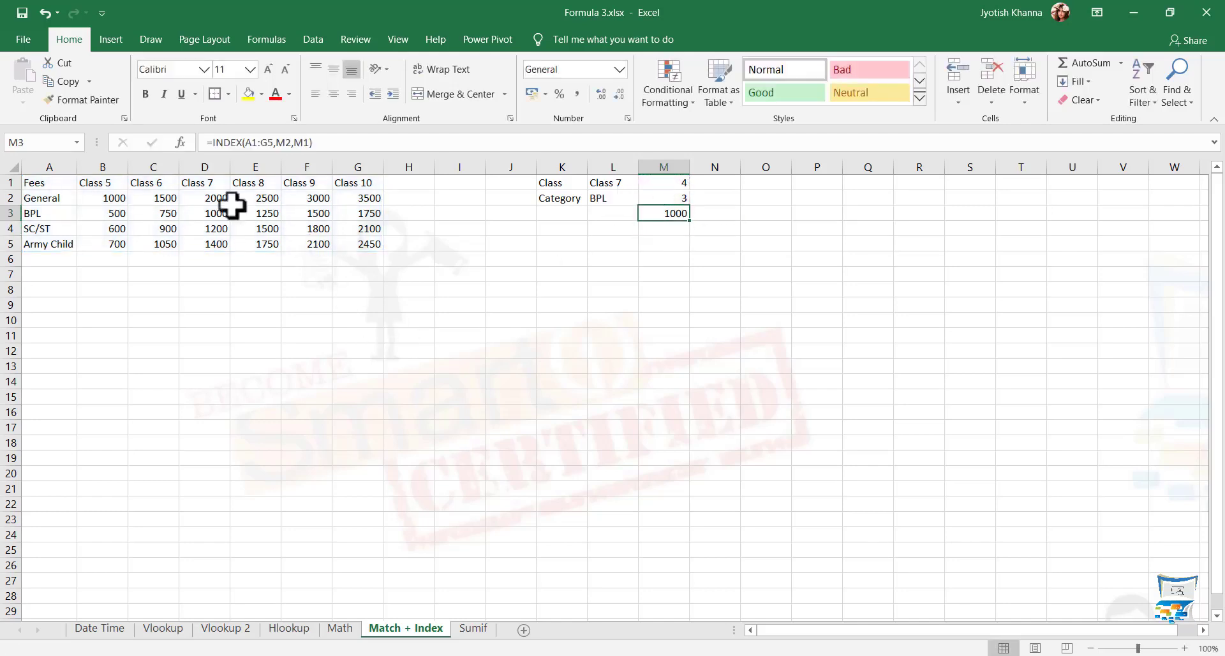
- Compare the M3 result with the fee listed for Class 7 and BPL in D3
{"action": "left_click", "coordinate": [209, 186]}
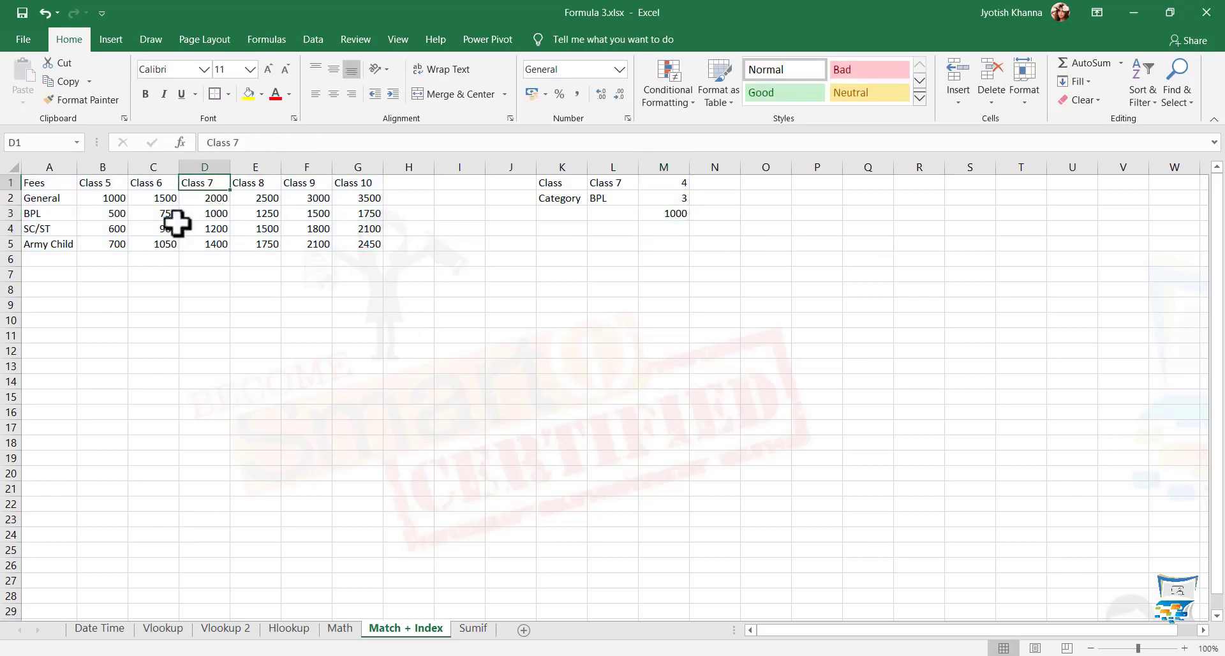
{"action": "left_click", "coordinate": [203, 214]}
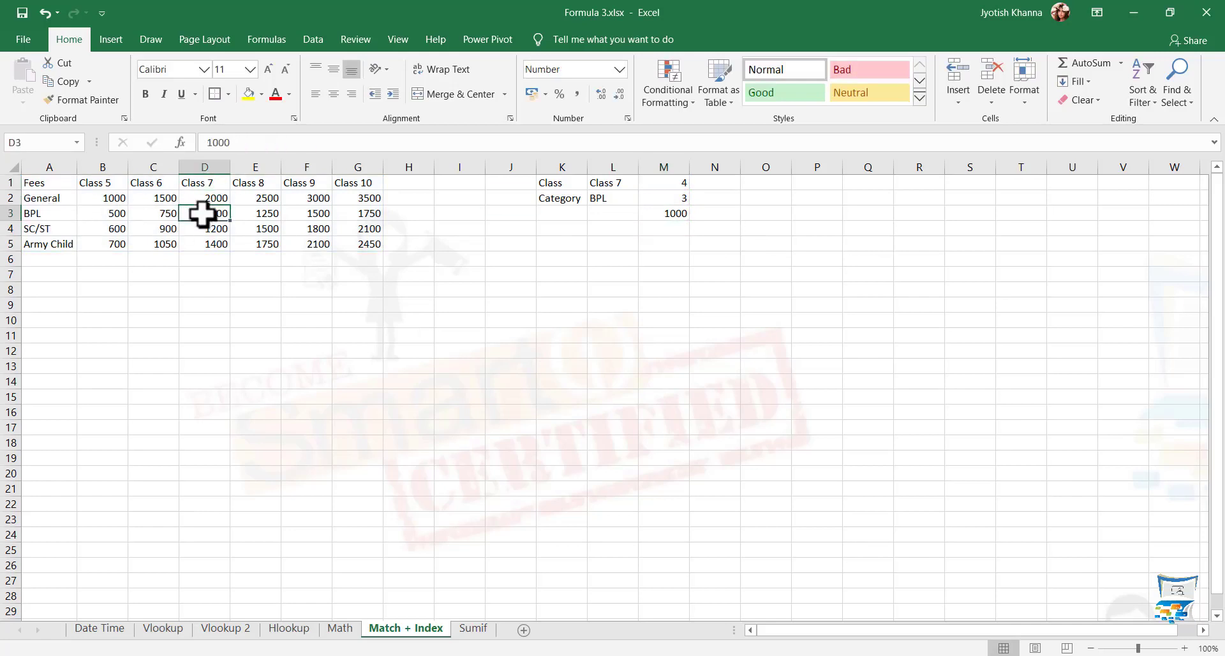
{"action": "left_click", "coordinate": [665, 214]}
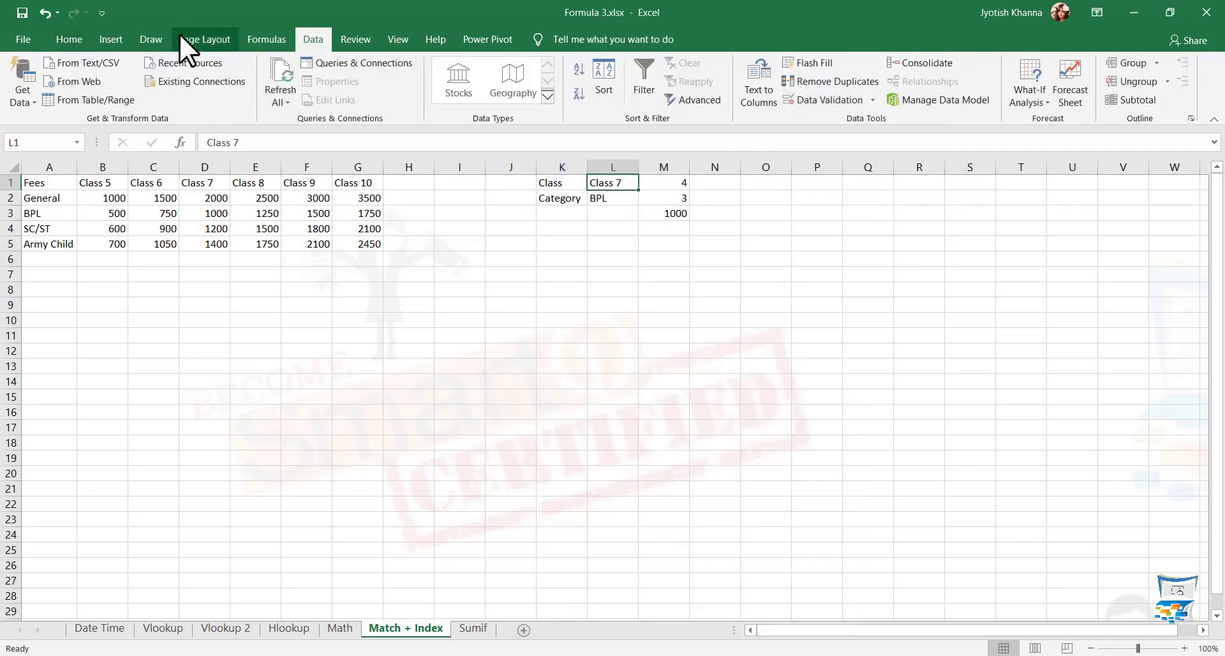
- Restrict L1 with List data validation sourced from the class headings =$B$1:$G$1, keeping the in-cell dropdown enabled
{"action": "left_click", "coordinate": [261, 40]}
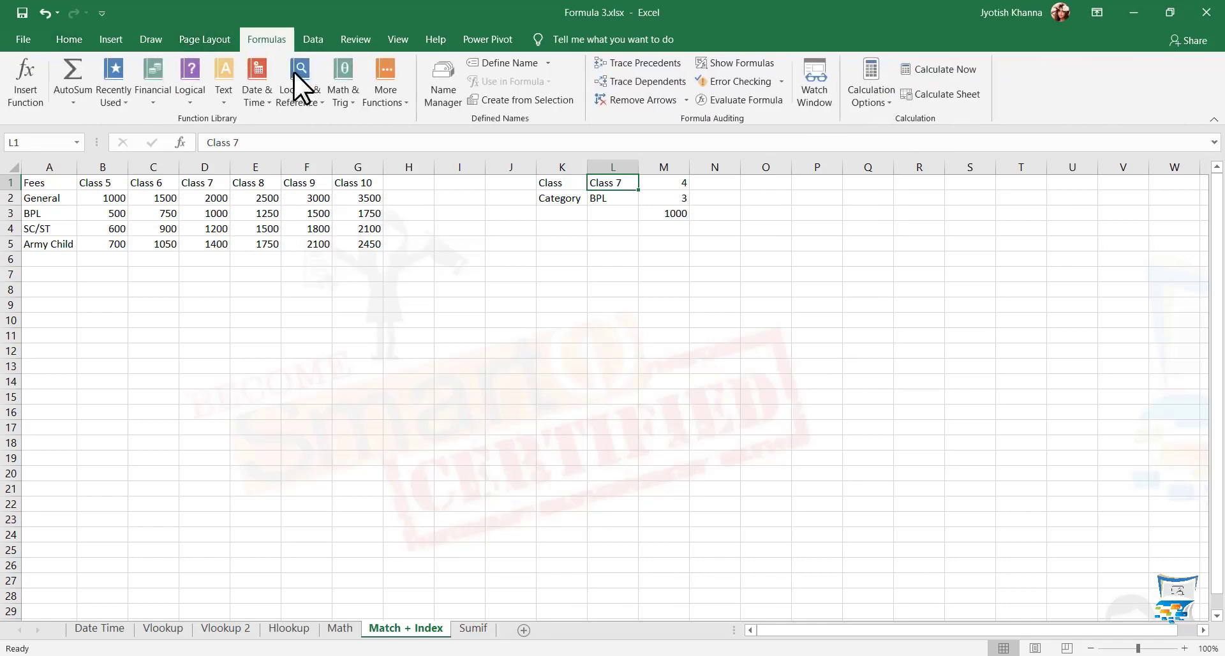
{"action": "left_click", "coordinate": [319, 37]}
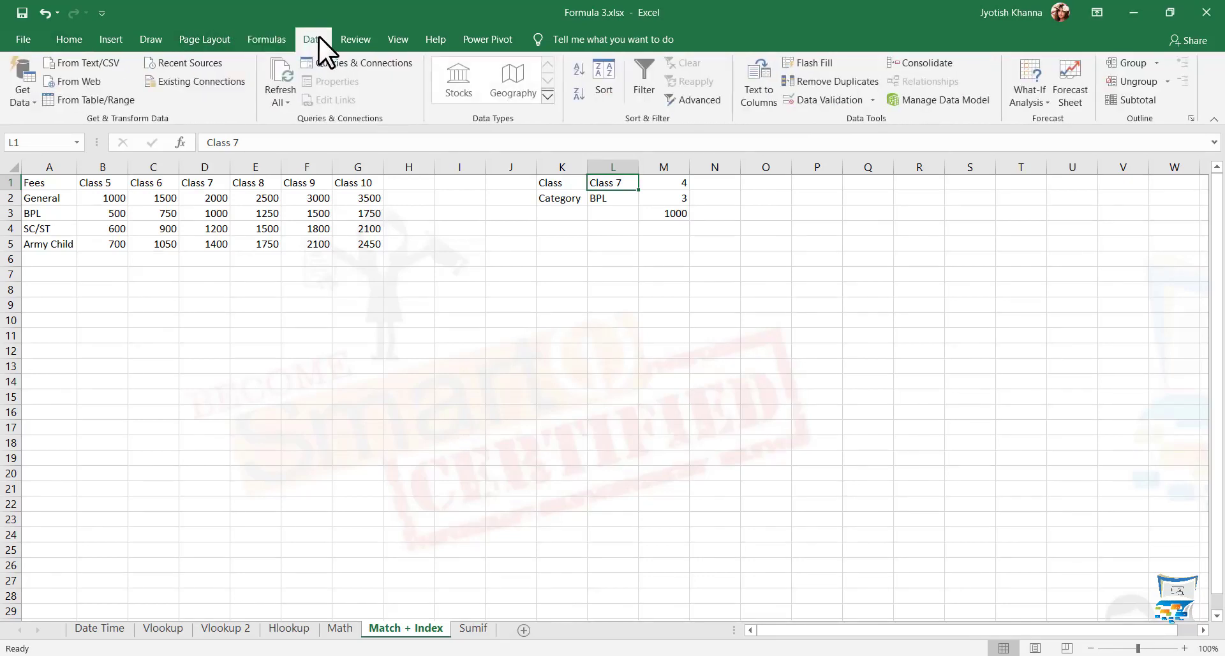
{"action": "left_click", "coordinate": [814, 101]}
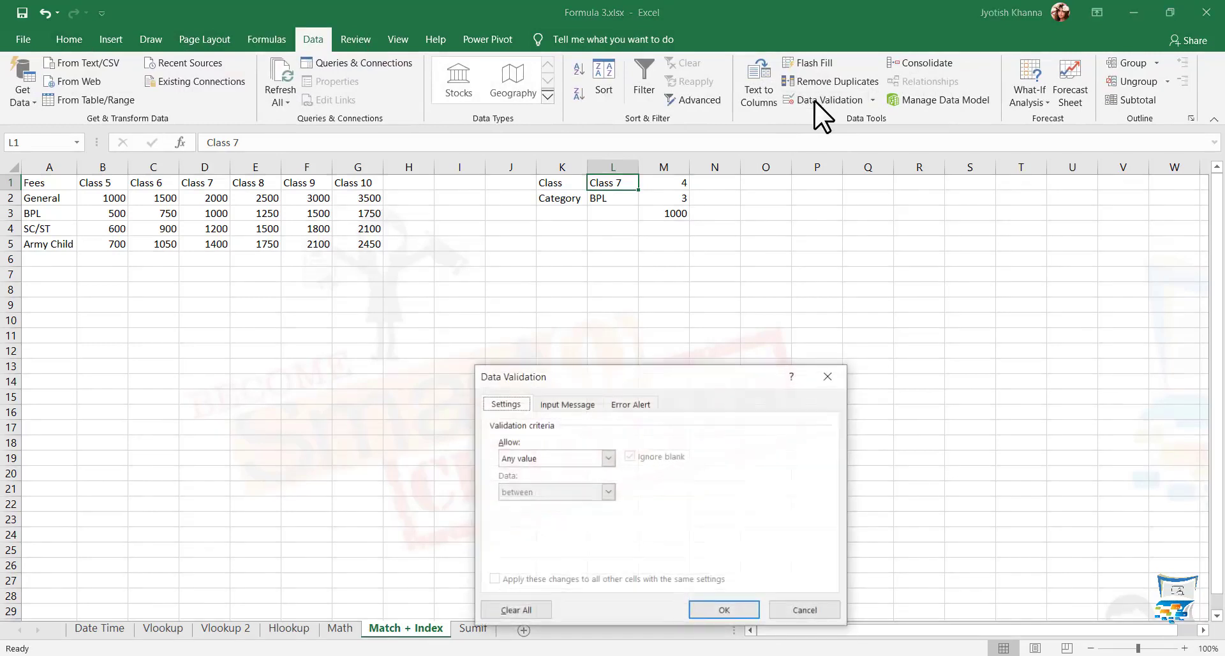
{"action": "left_click_drag", "start_coordinate": [648, 374], "coordinate": [933, 231]}
{"action": "left_click", "coordinate": [851, 313]}
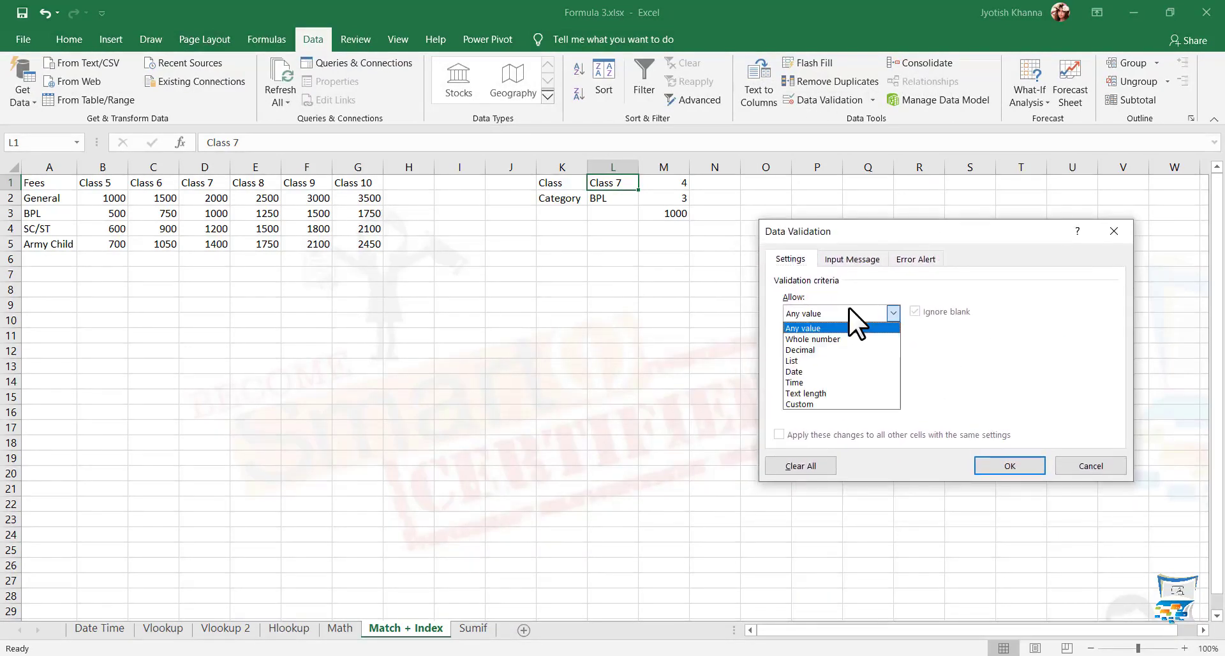
{"action": "left_click", "coordinate": [804, 361]}
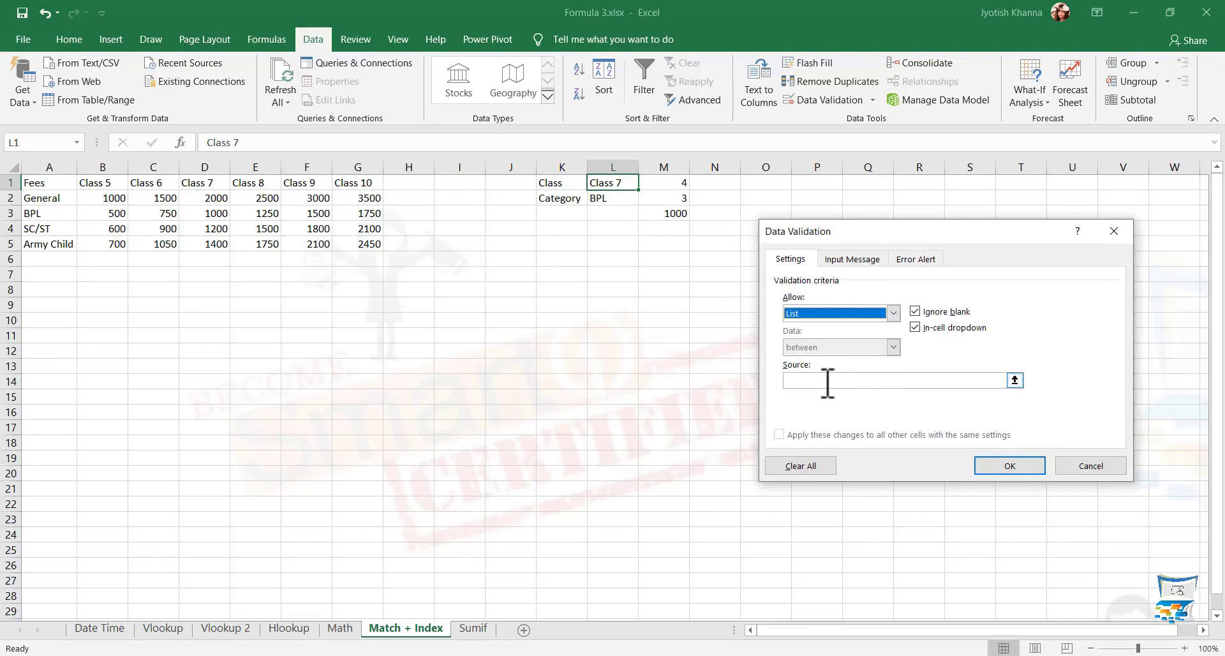
{"action": "left_click", "coordinate": [828, 381]}
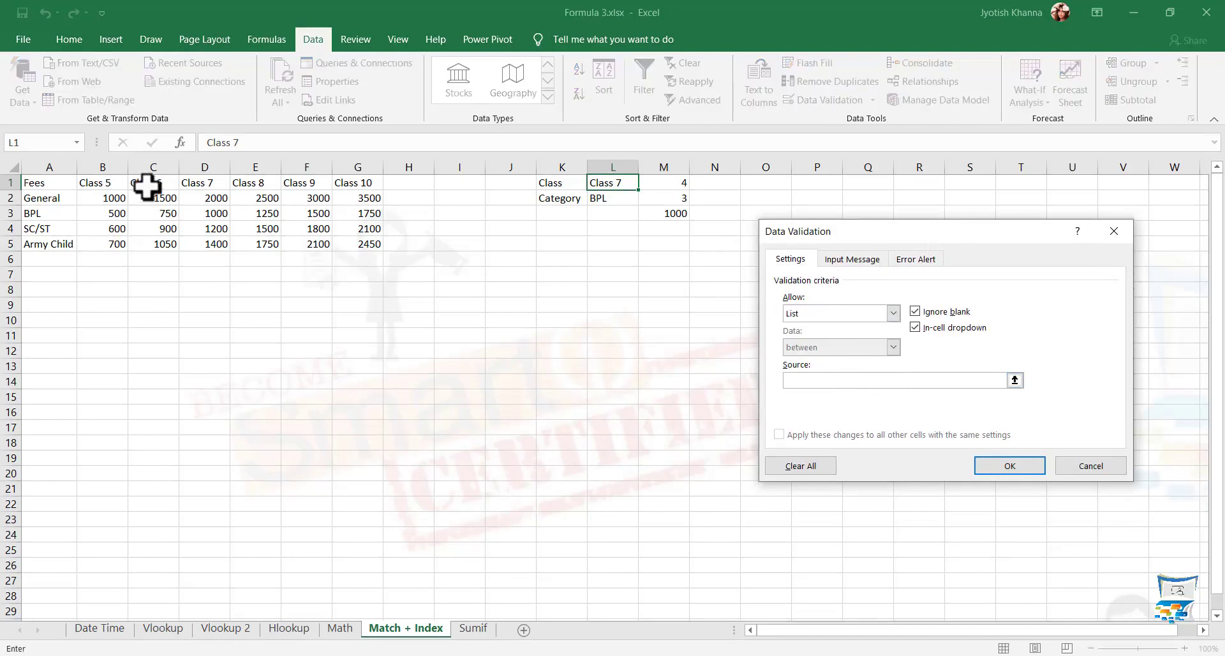
{"action": "left_click_drag", "start_coordinate": [96, 184], "coordinate": [355, 181]}
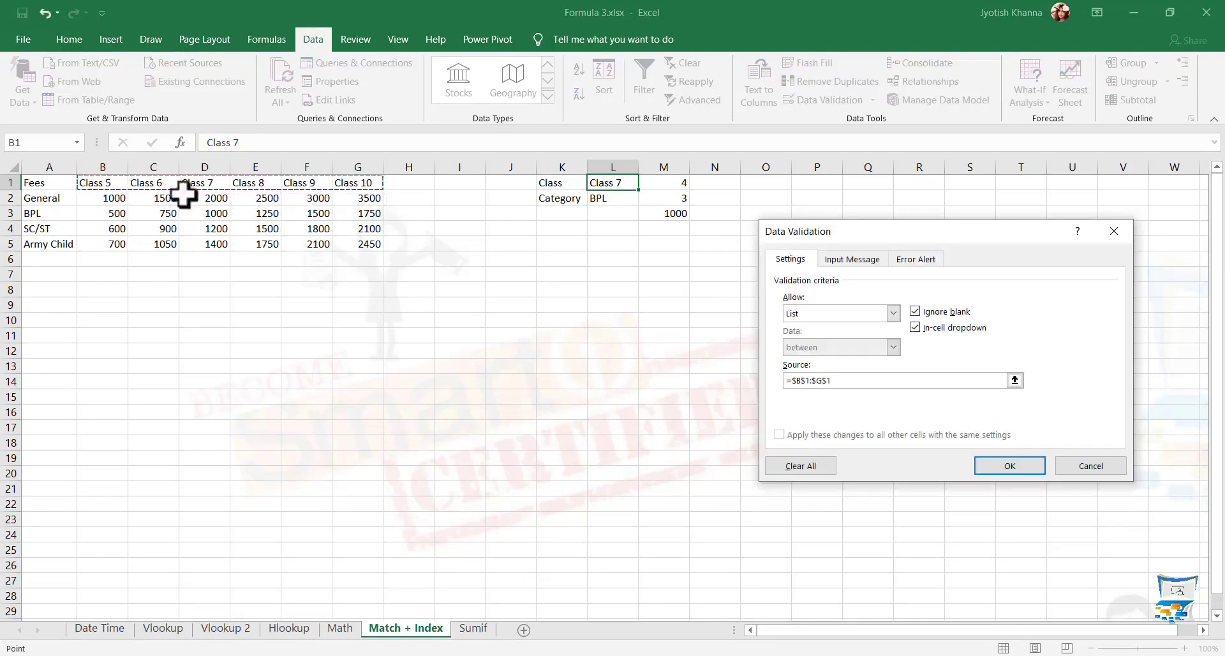
{"action": "left_click", "coordinate": [915, 327]}
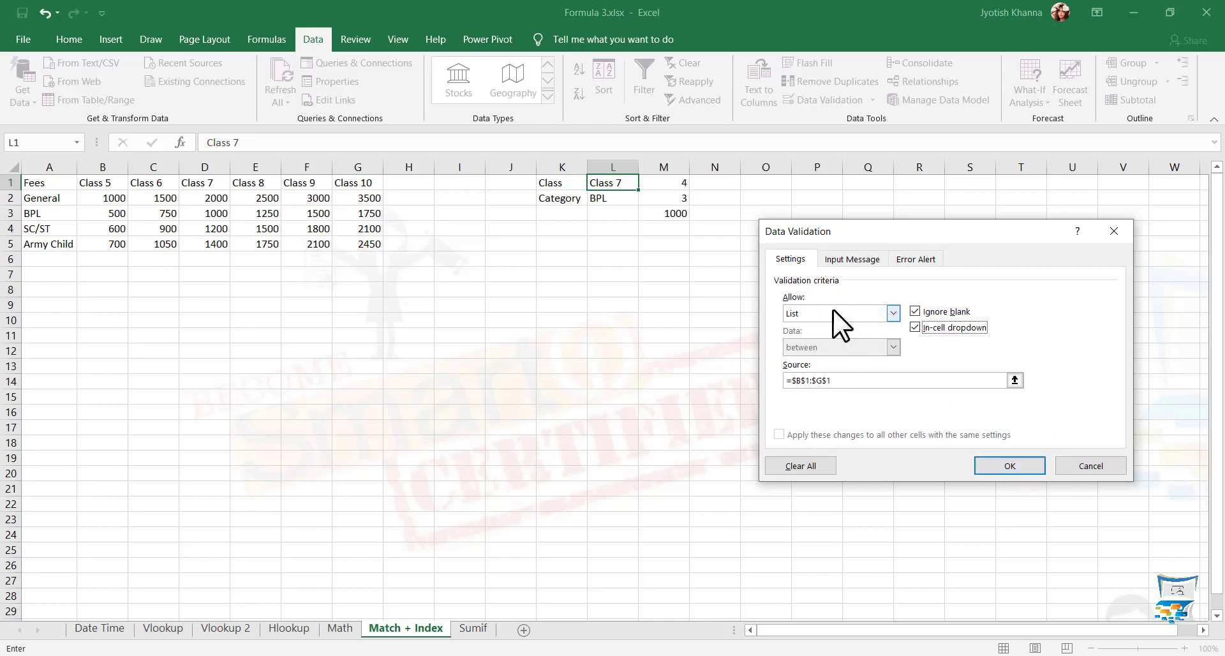
{"action": "left_click", "coordinate": [998, 466]}
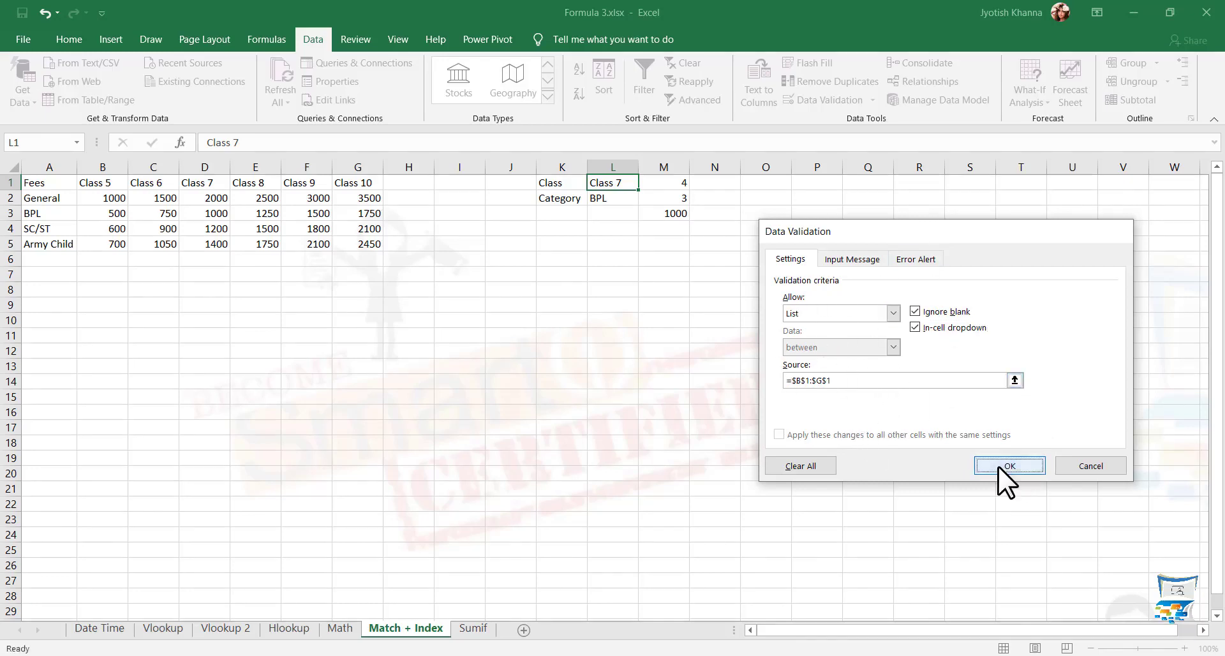
- Restrict L2 with List data validation sourced from the category names =$A$2:$A$5
{"action": "left_click", "coordinate": [619, 198]}
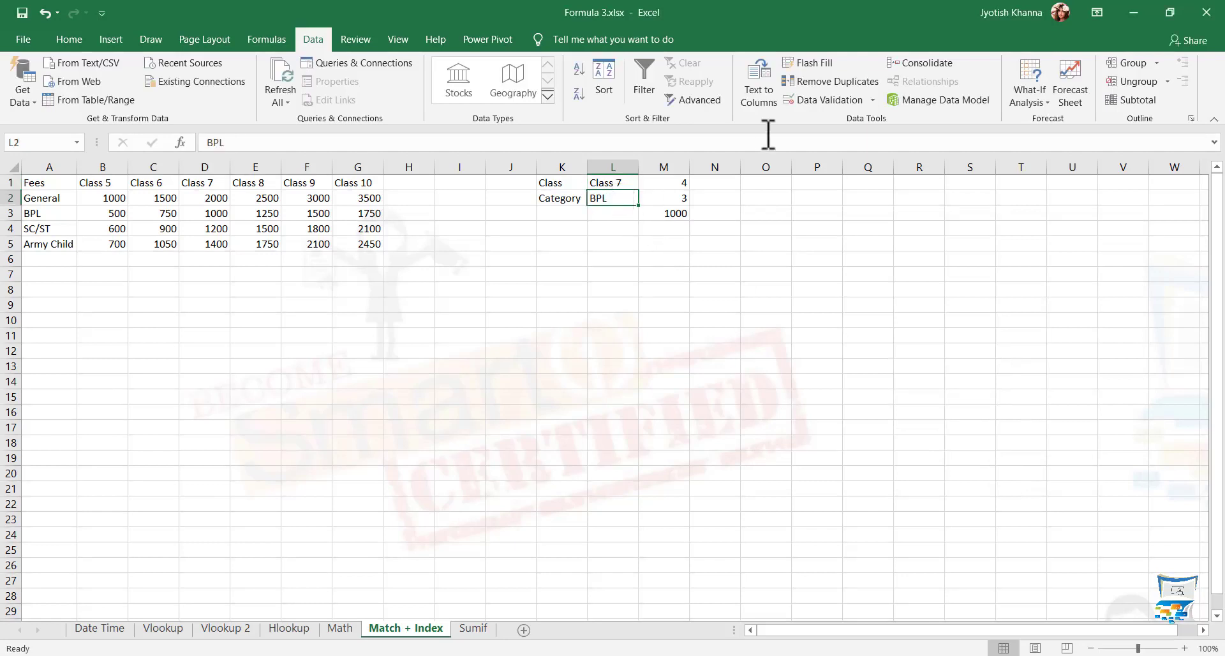
{"action": "left_click", "coordinate": [813, 103]}
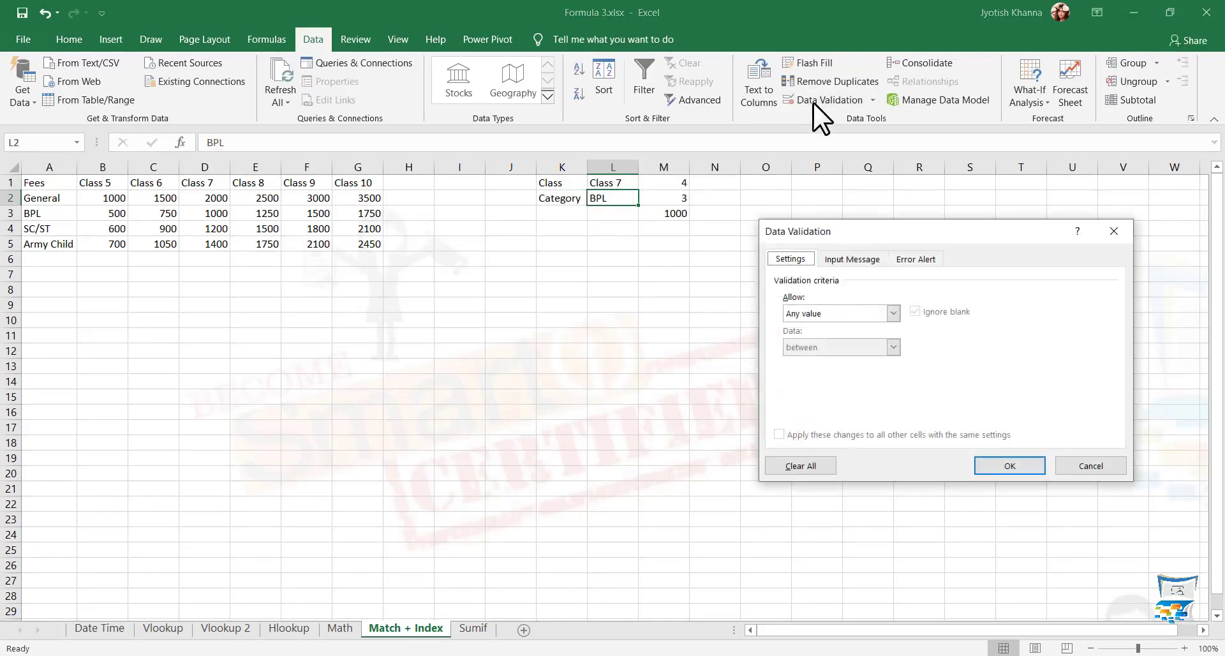
{"action": "left_click", "coordinate": [856, 310]}
{"action": "left_click", "coordinate": [811, 357]}
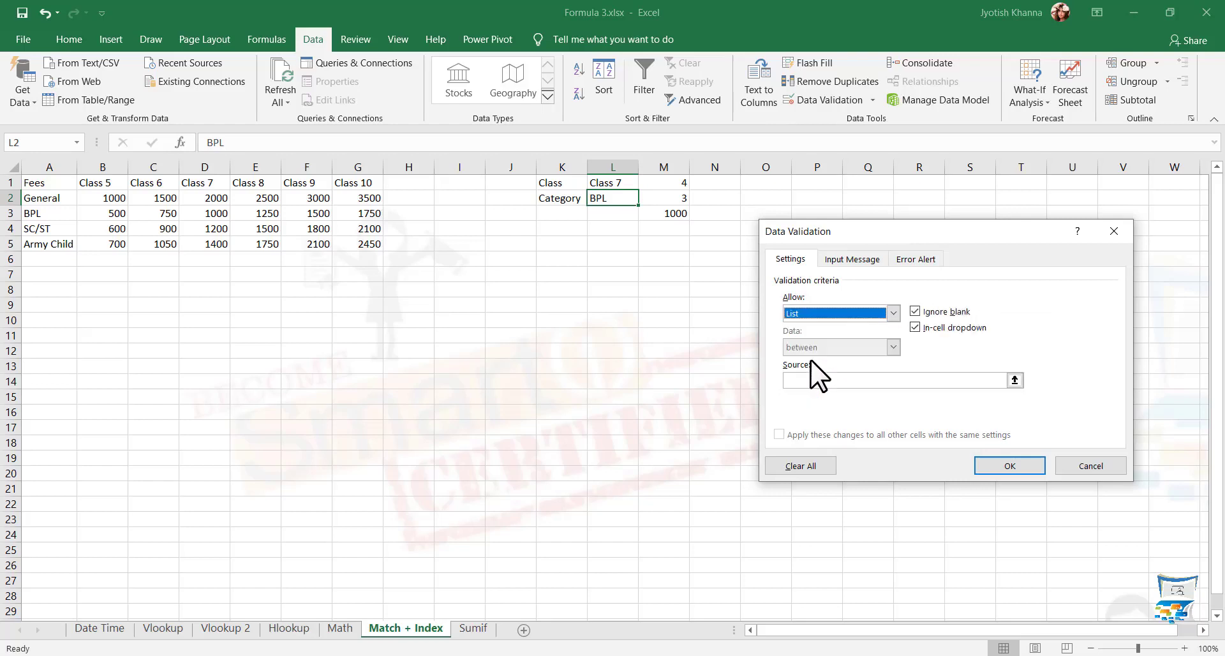
{"action": "left_click", "coordinate": [844, 381]}
{"action": "left_click_drag", "start_coordinate": [49, 198], "coordinate": [49, 244]}
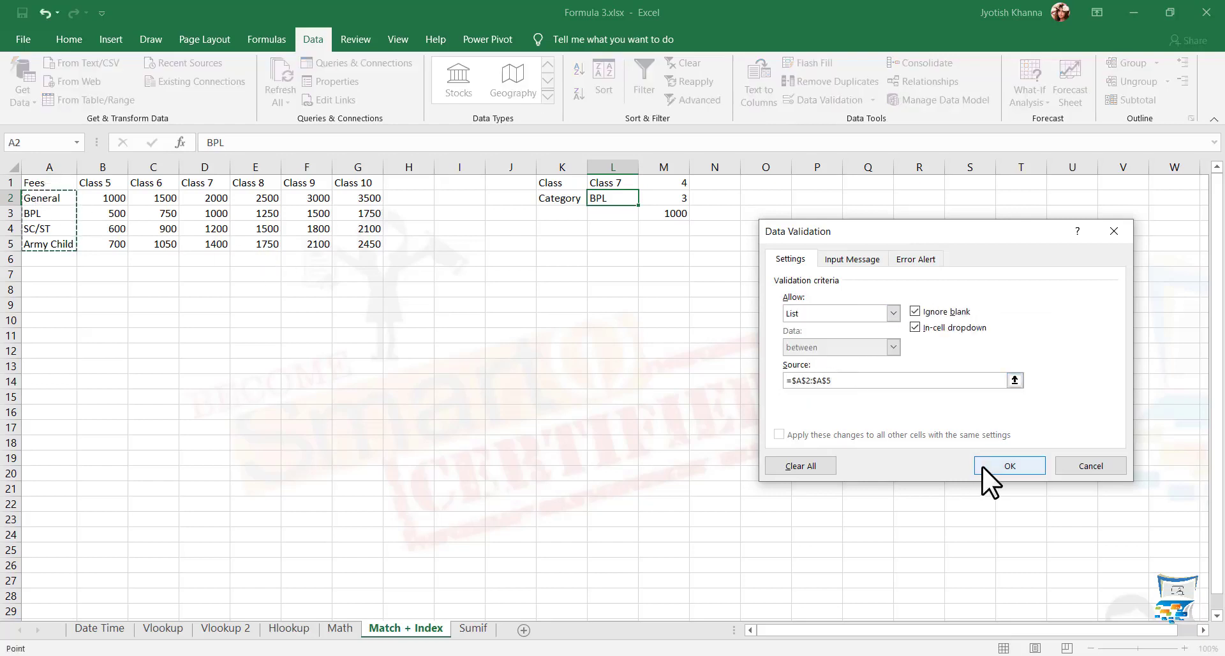
{"action": "left_click", "coordinate": [983, 466]}
{"action": "left_click", "coordinate": [687, 327]}
- Test the class dropdown in L1 by choosing Class 5
{"action": "left_click", "coordinate": [612, 184]}
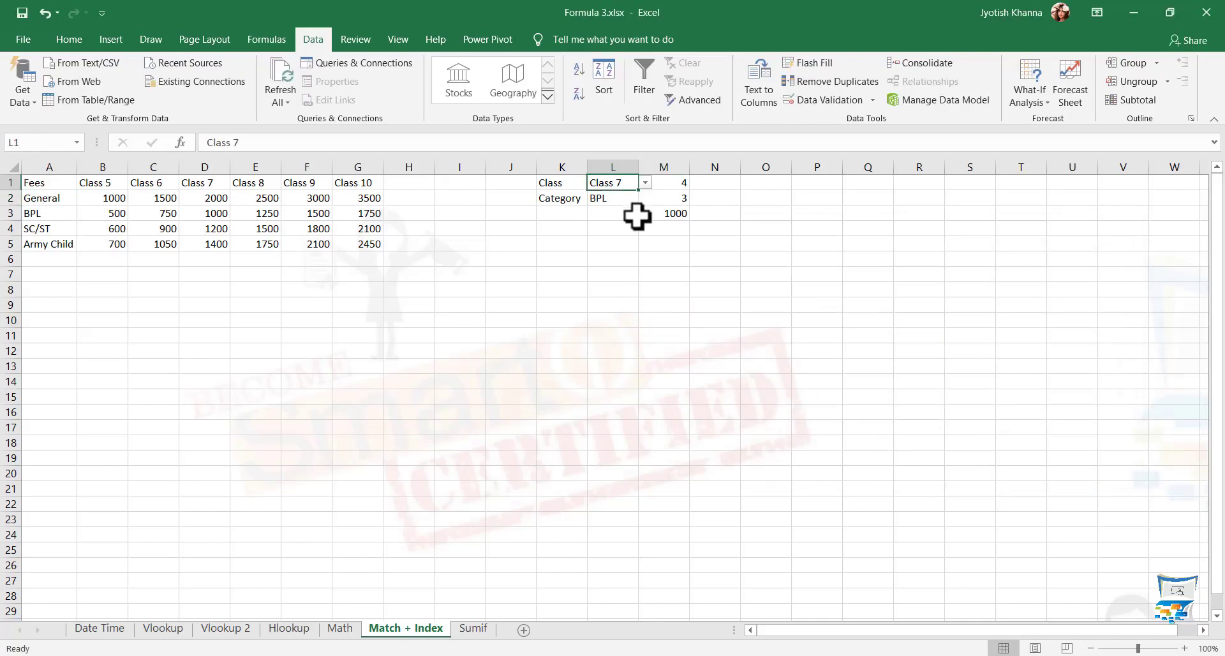
{"action": "left_click", "coordinate": [645, 182]}
{"action": "left_click", "coordinate": [595, 309]}
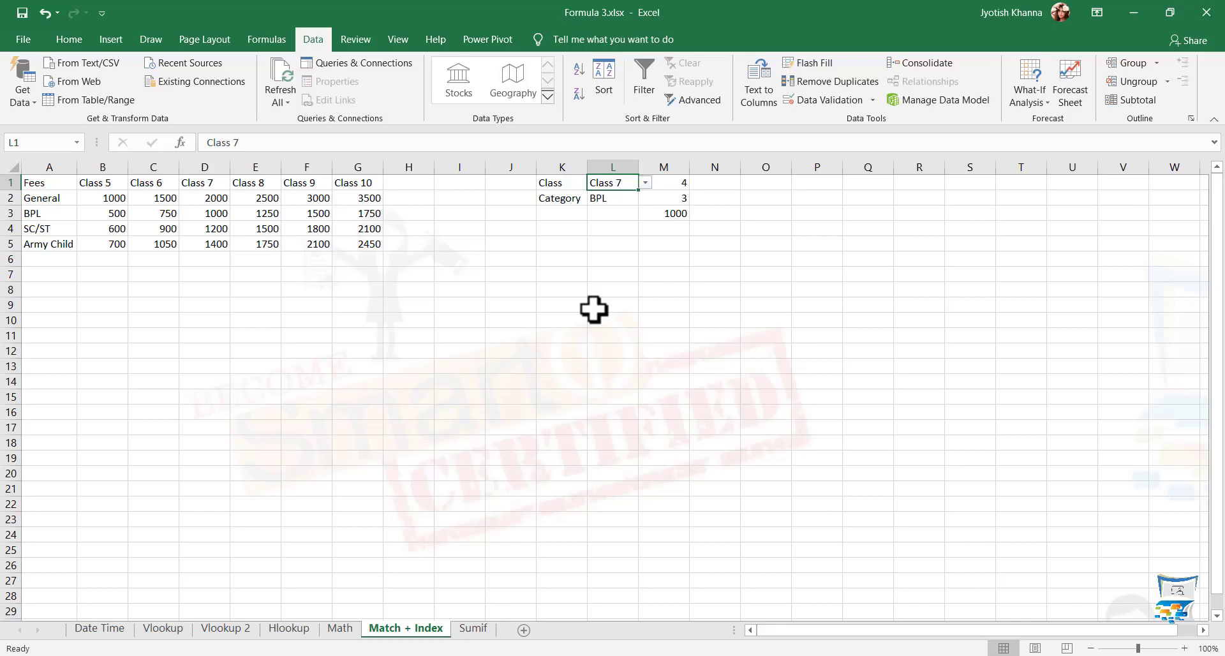
{"action": "left_click", "coordinate": [645, 183]}
{"action": "left_click", "coordinate": [634, 198]}
- Test the category dropdown in L2 by choosing General and check the INDEX formula in M3
{"action": "left_click", "coordinate": [621, 198]}
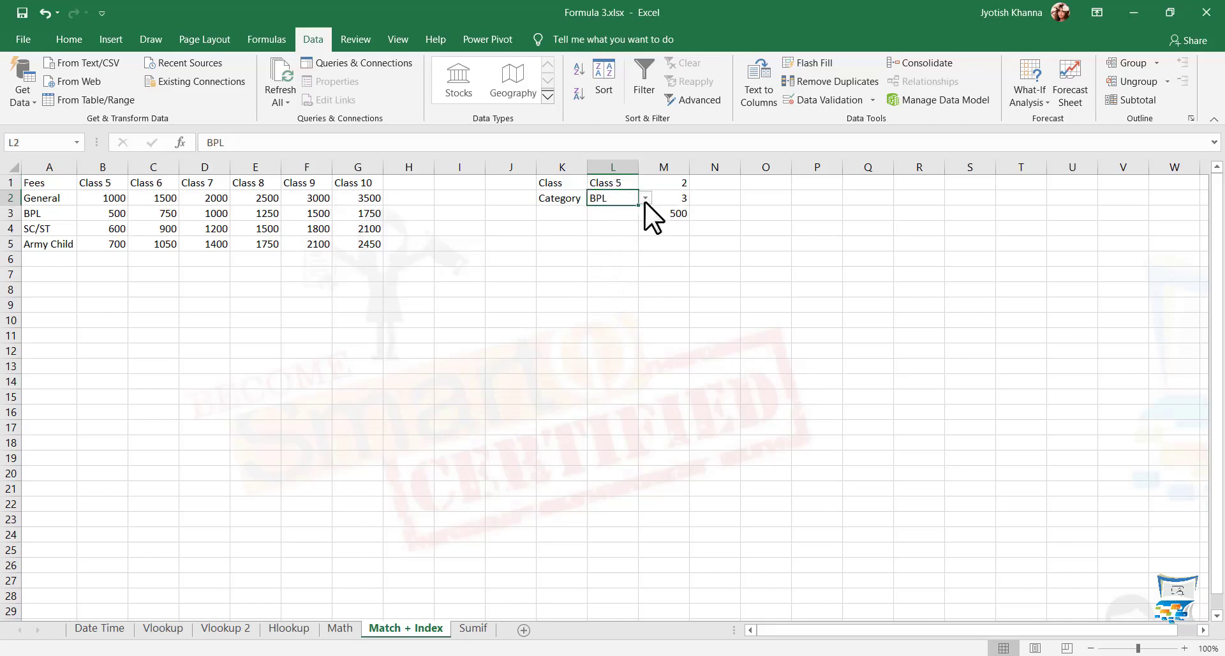
{"action": "left_click", "coordinate": [645, 199]}
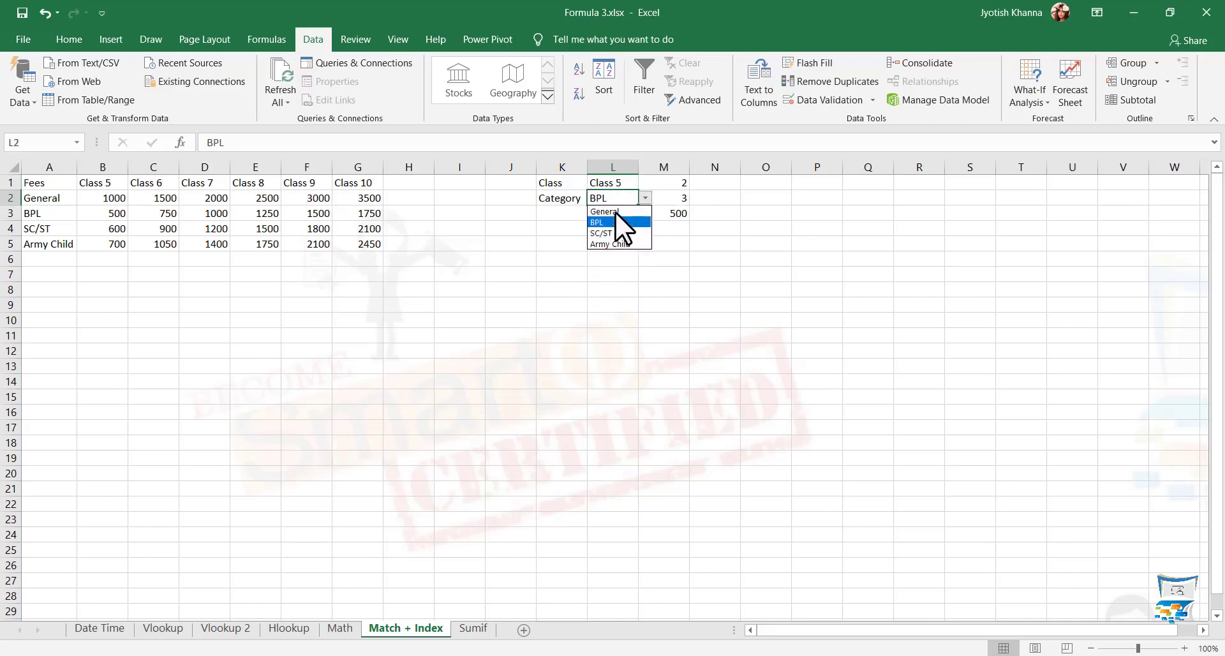
{"action": "left_click", "coordinate": [615, 212]}
{"action": "left_click", "coordinate": [664, 273]}
{"action": "left_click", "coordinate": [670, 215]}
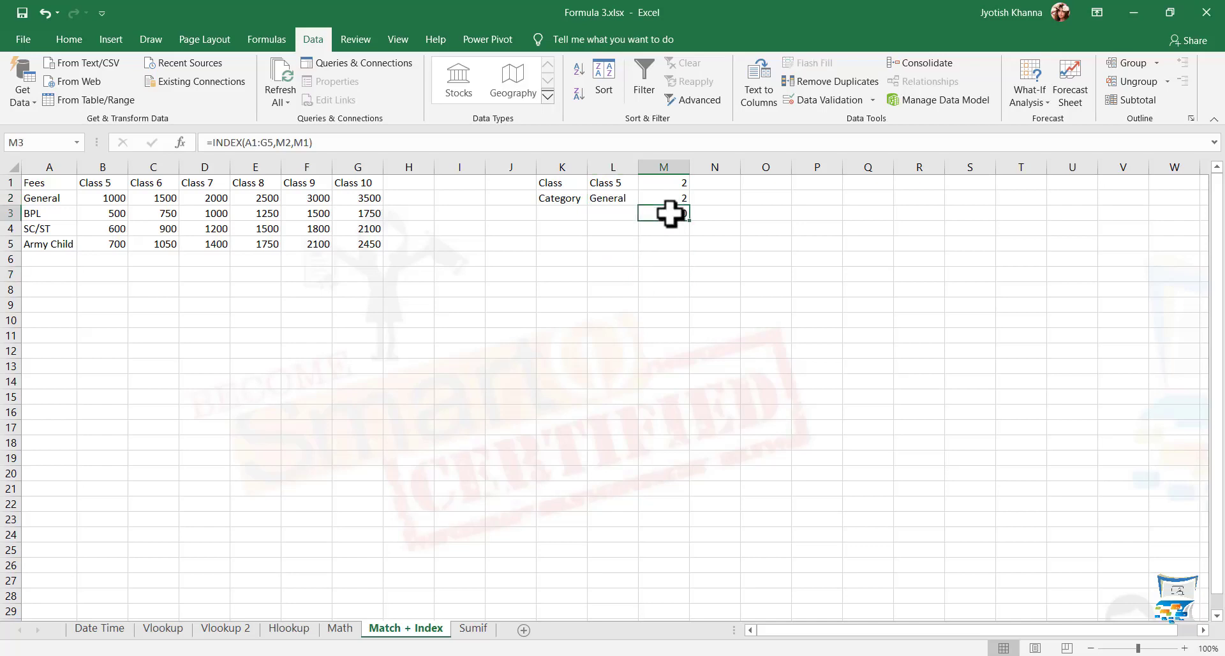
- Choose Class 9 in L1 and SC/ST in L2, checking the M3 fee against table cell F4
{"action": "left_click", "coordinate": [635, 183]}
{"action": "left_click", "coordinate": [646, 182]}
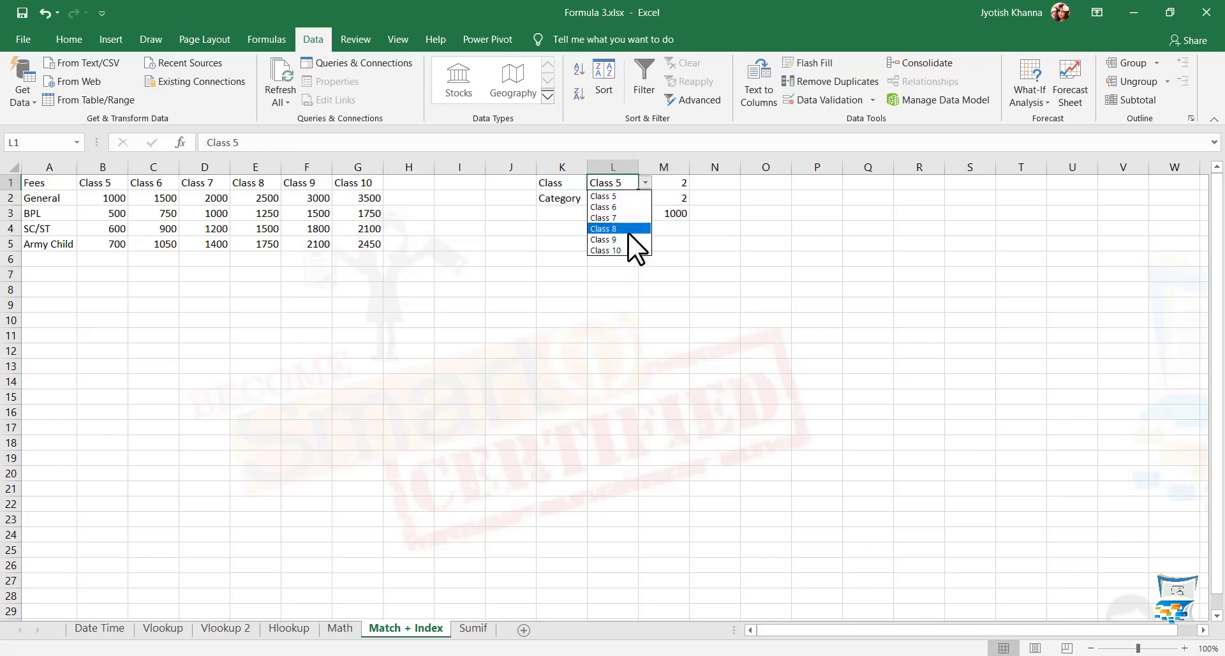
{"action": "left_click", "coordinate": [625, 240]}
{"action": "left_click", "coordinate": [626, 199]}
{"action": "left_click", "coordinate": [646, 198]}
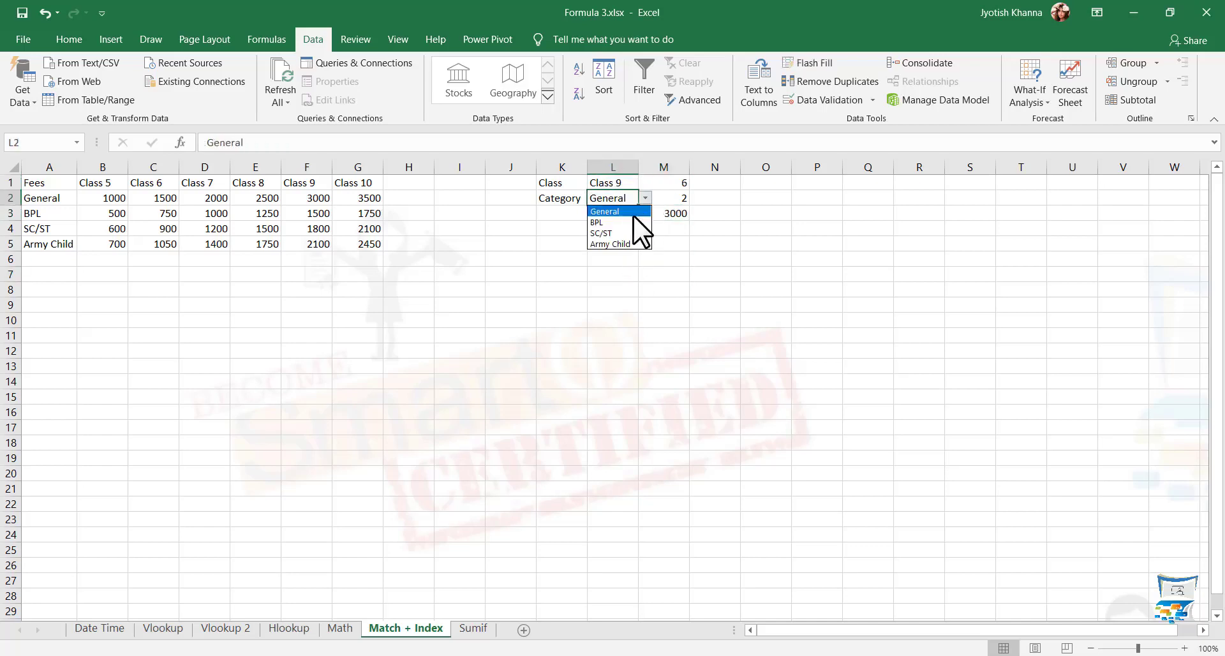
{"action": "left_click", "coordinate": [626, 232]}
{"action": "left_click", "coordinate": [664, 213]}
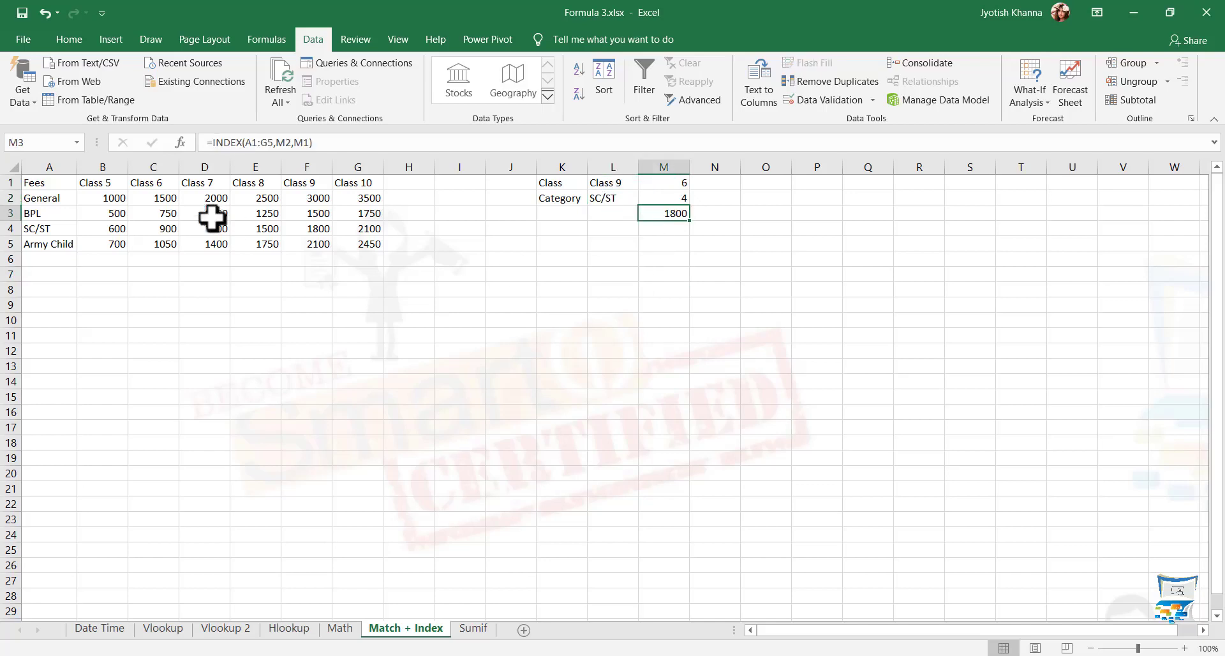
{"action": "left_click", "coordinate": [306, 229]}
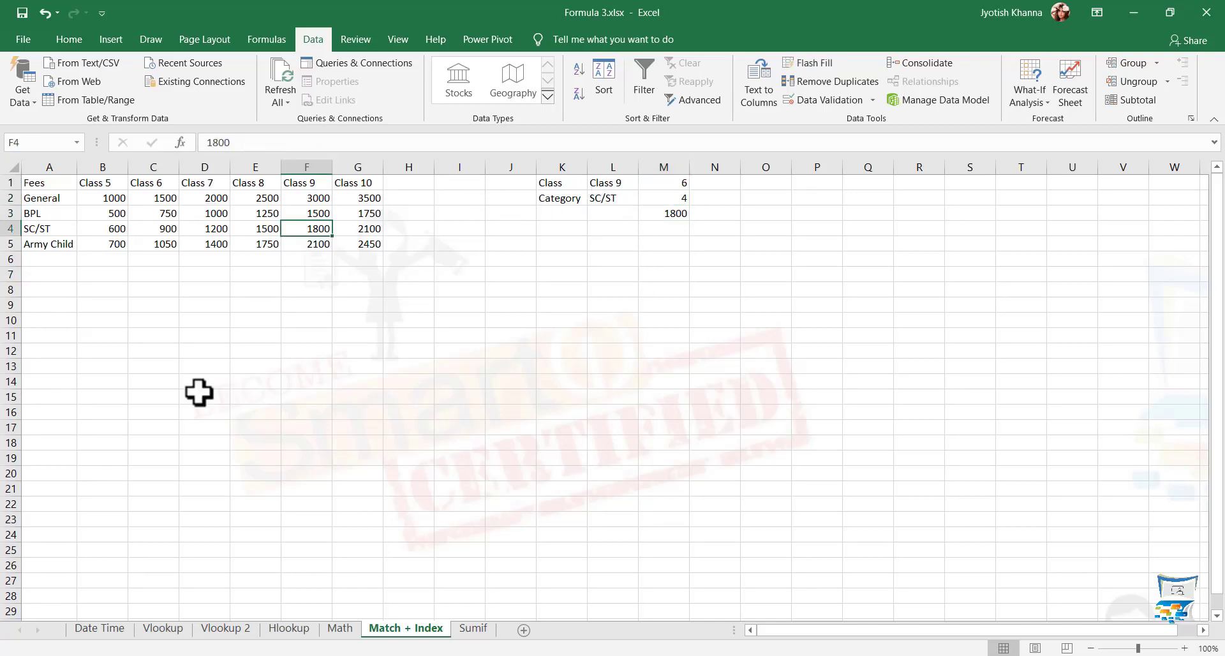
- Try to enter the unlisted text "Clas 10" in L1 to test its validation, and cancel the entry
{"action": "left_click", "coordinate": [623, 184]}
{"action": "left_click", "coordinate": [645, 184]}
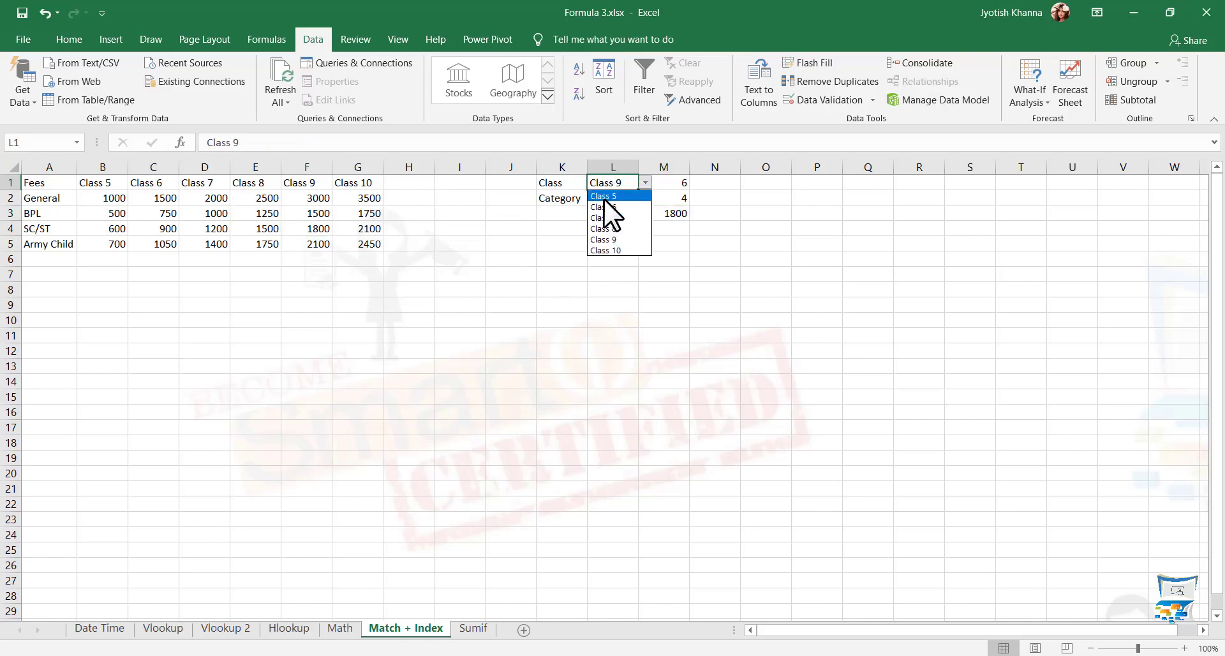
{"action": "left_click", "coordinate": [589, 373]}
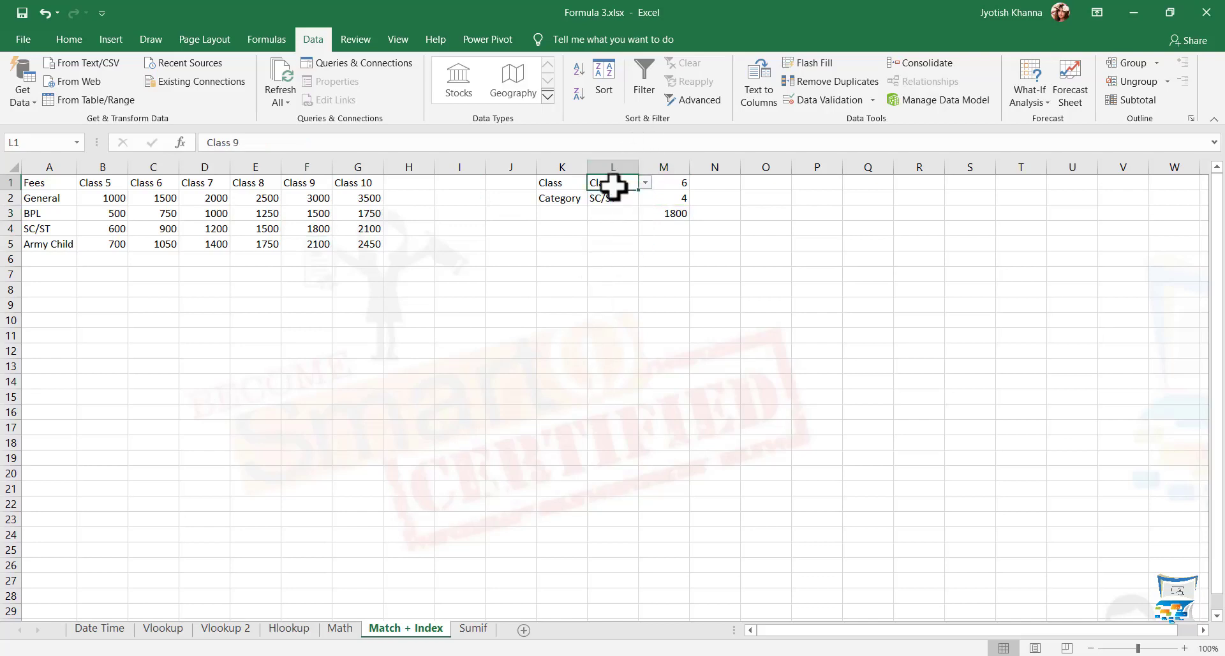
{"action": "type", "text": "C"}
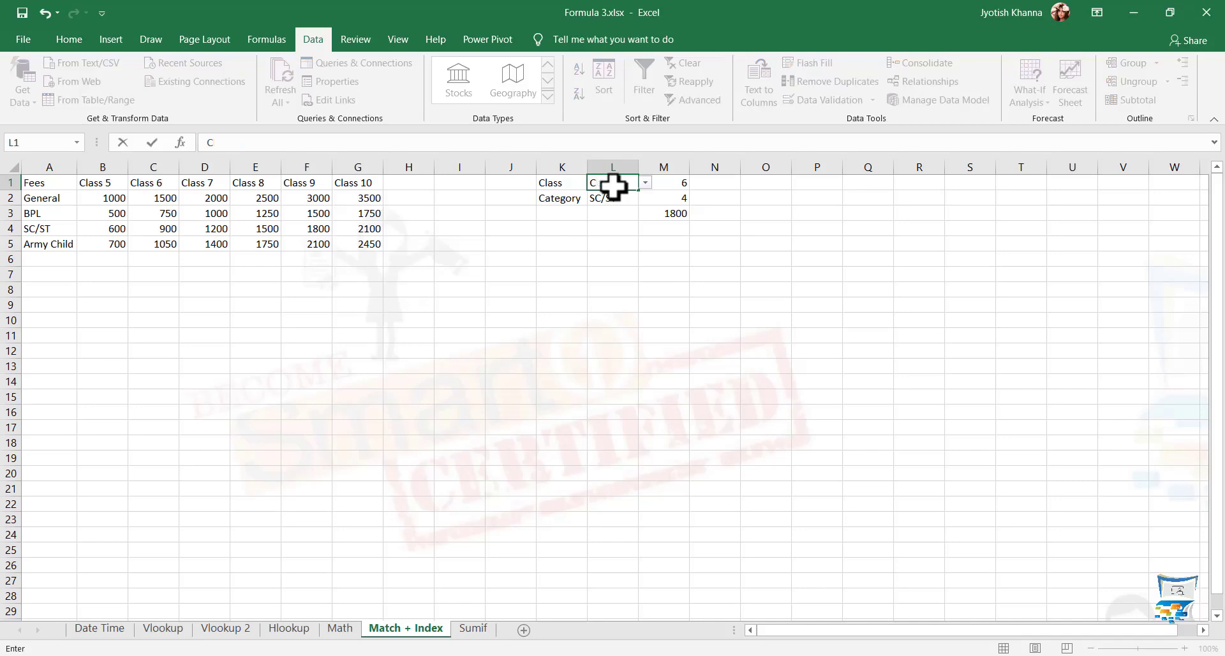
{"action": "type", "text": "las 10"}
{"action": "key", "text": "Return"}
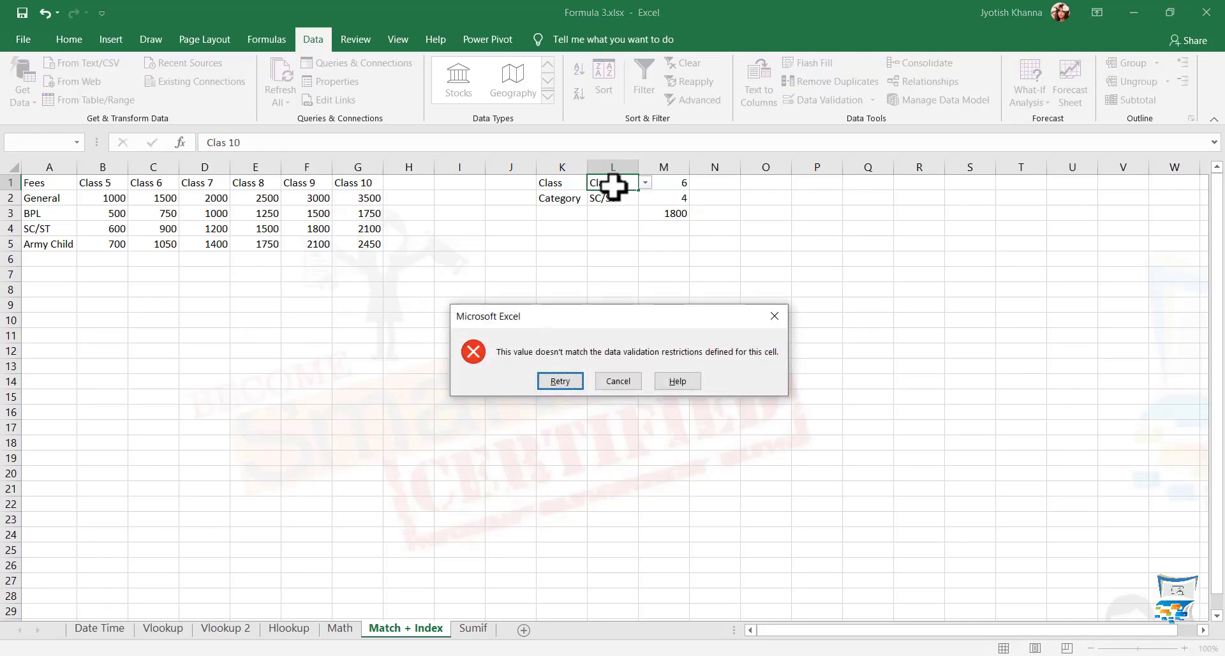
{"action": "key", "text": "Escape"}
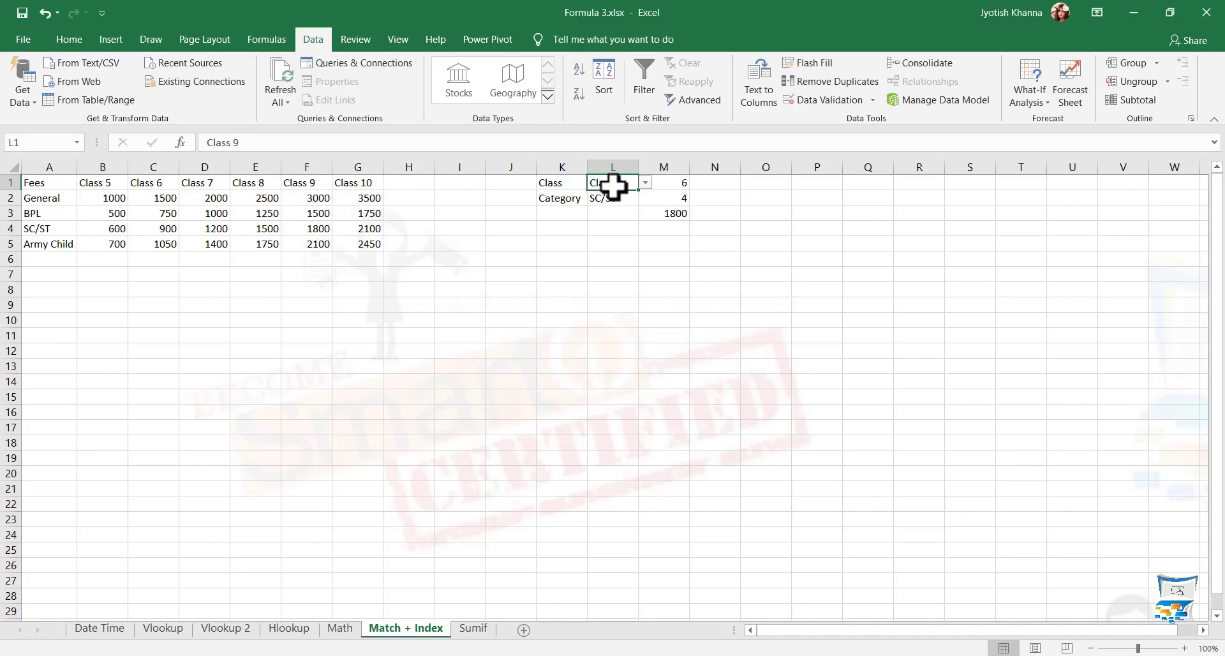
{"action": "key", "text": "Right"}
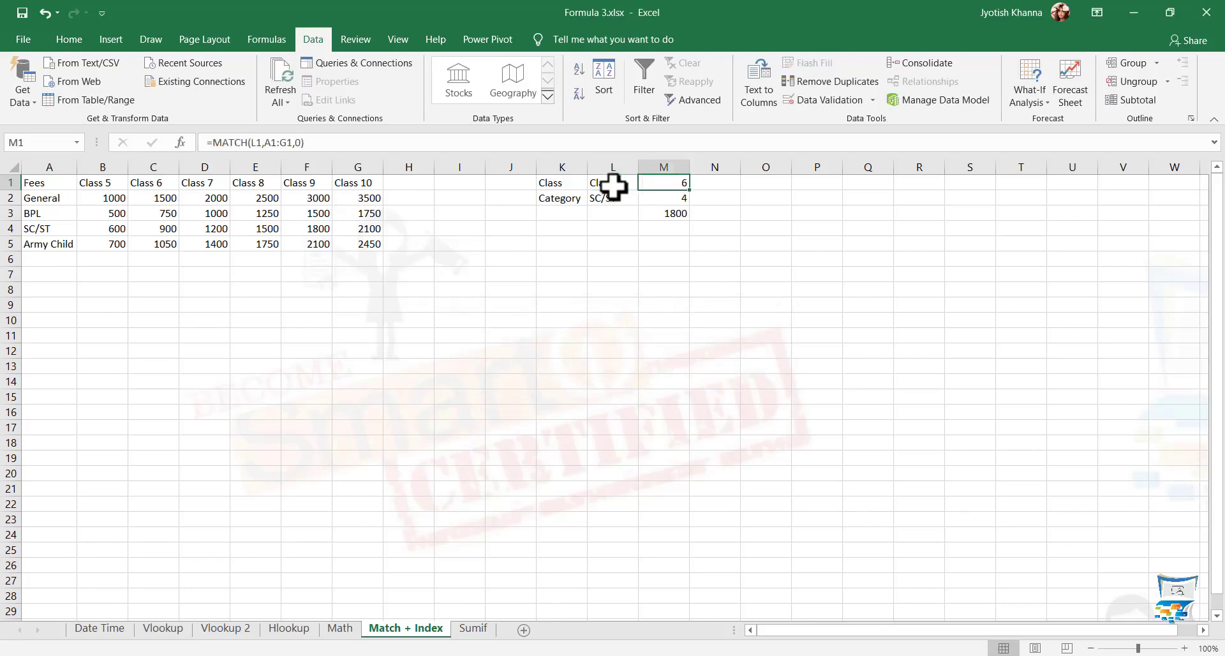
{"action": "key", "text": "Right"}
{"action": "key", "text": "Left"}
{"action": "left_click", "coordinate": [614, 186]}
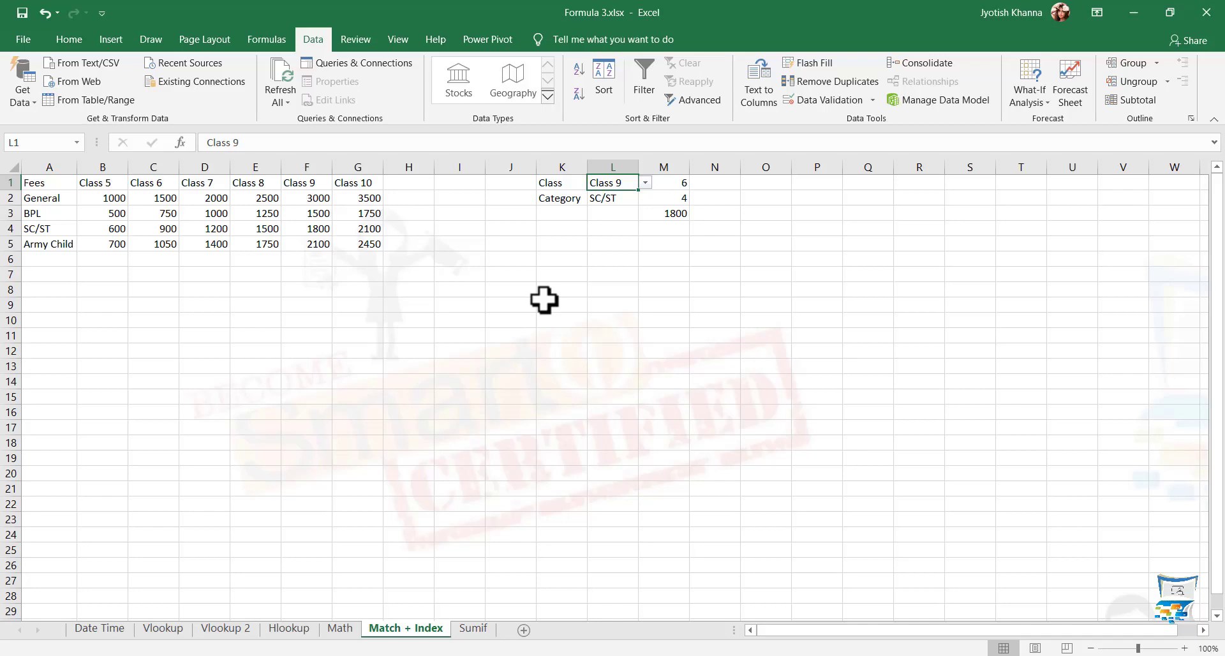
{"action": "left_click", "coordinate": [600, 275]}
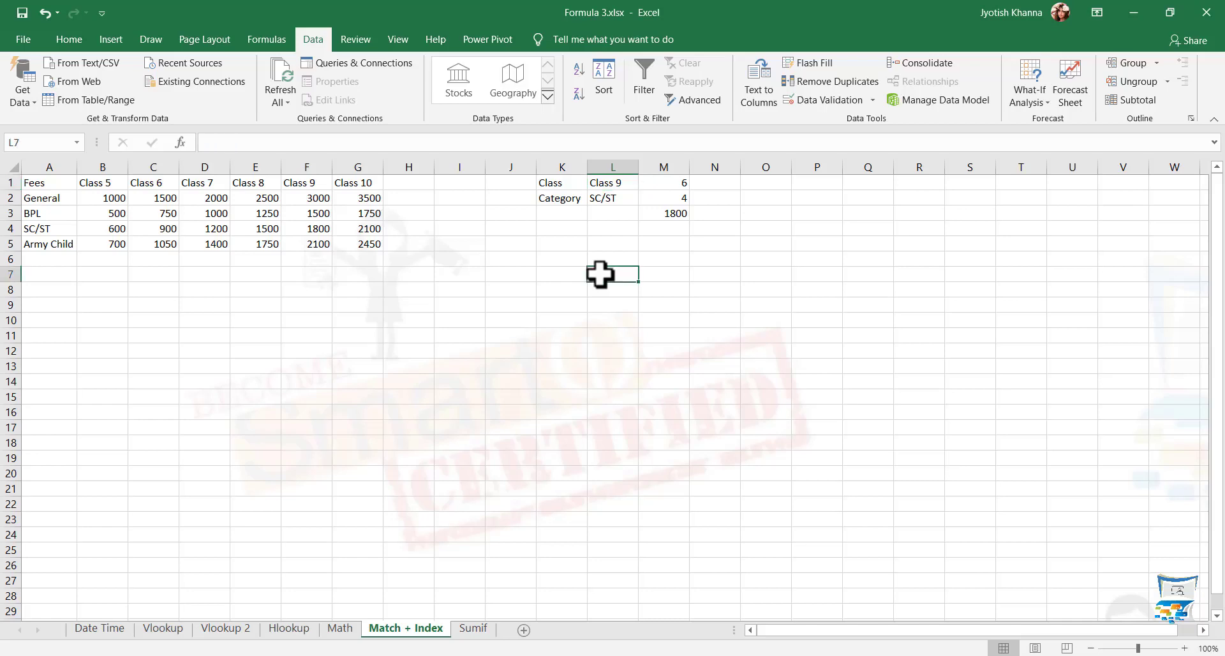